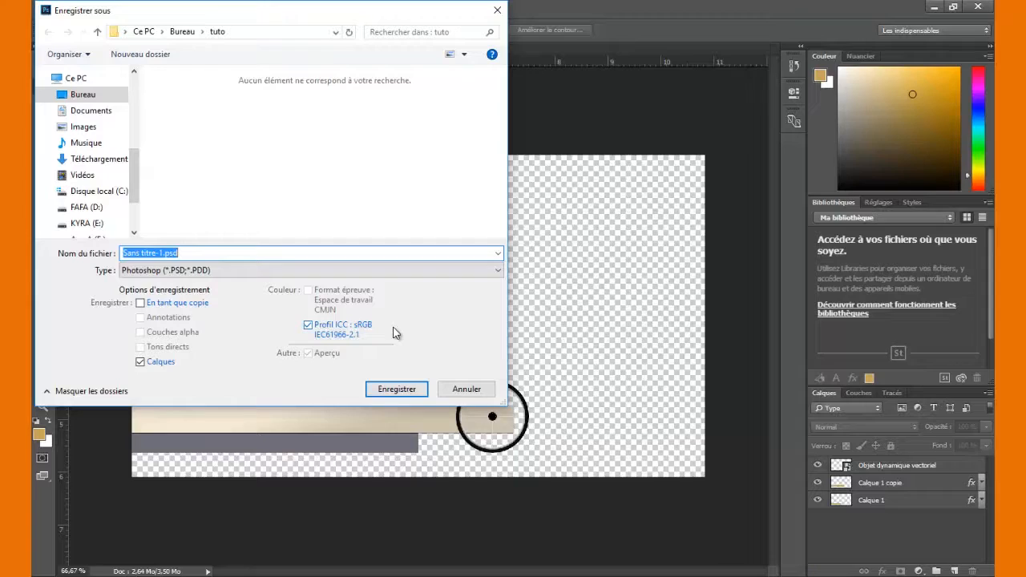
Save the banner document as the Photoshop file ban01 in the tuto folder
{"action": "type", "text": "ban01"}
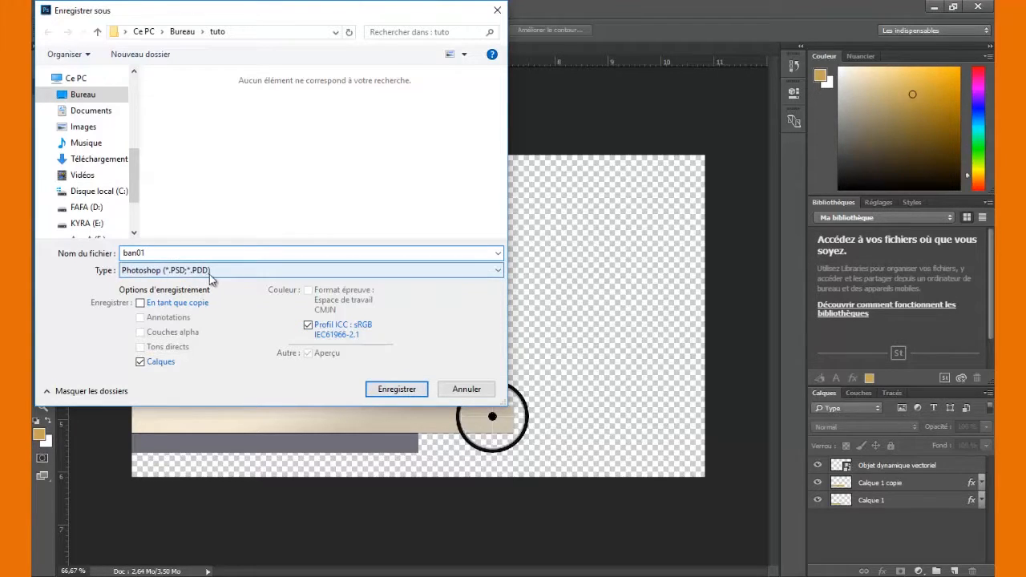
{"action": "left_click", "coordinate": [398, 392]}
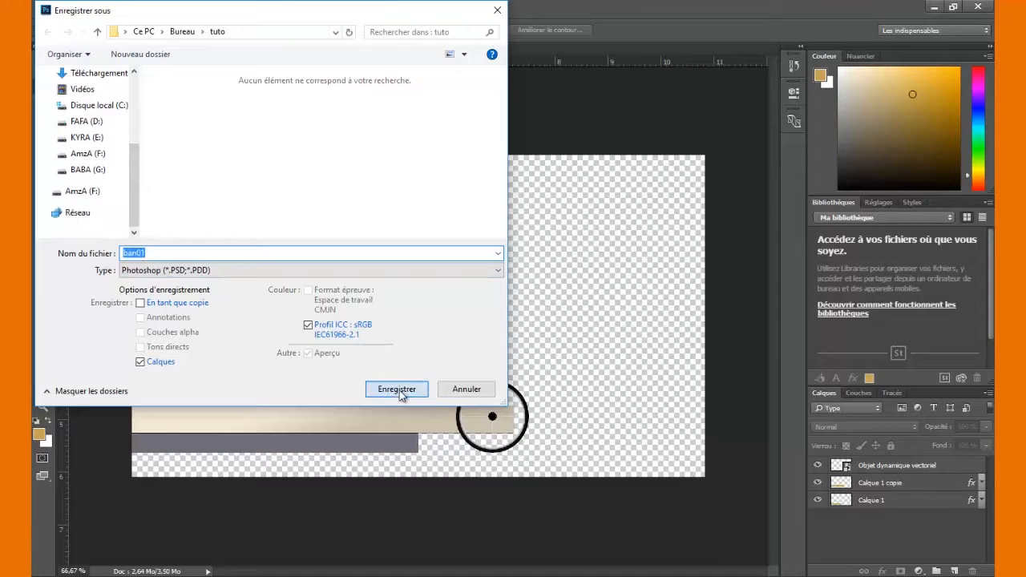
{"action": "left_click", "coordinate": [724, 183]}
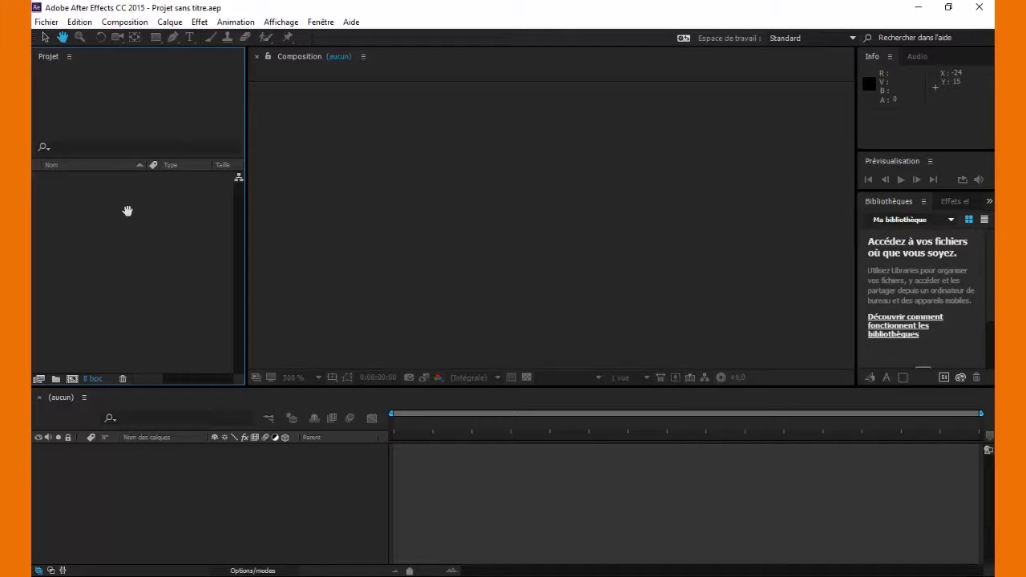
In After Effects, import ban01.psd as "Composition – Conserver les tailles de calque" with editable layer styles
{"action": "double_click", "coordinate": [107, 236]}
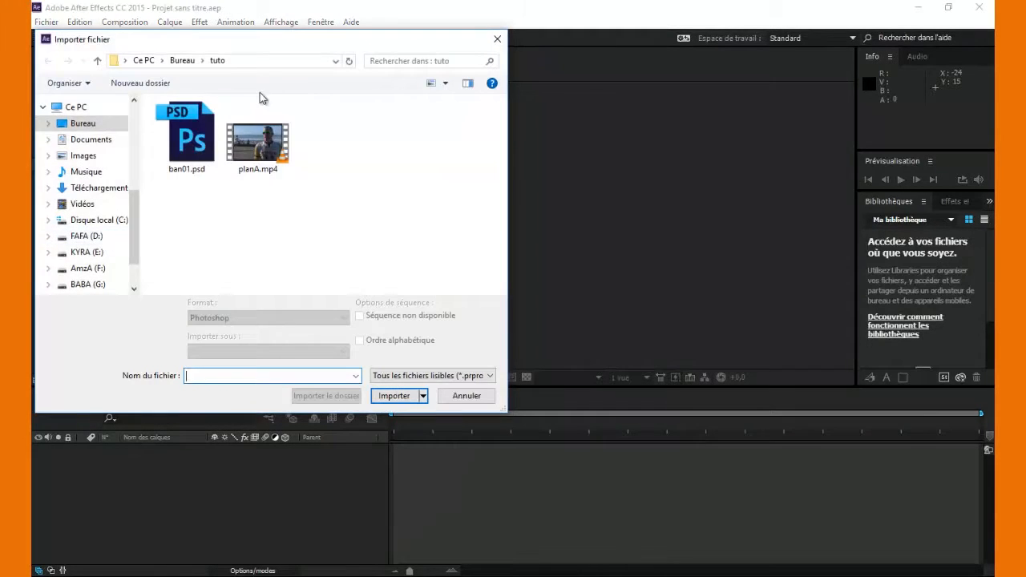
{"action": "left_click_drag", "start_coordinate": [250, 40], "coordinate": [543, 47]}
{"action": "left_click", "coordinate": [471, 156]}
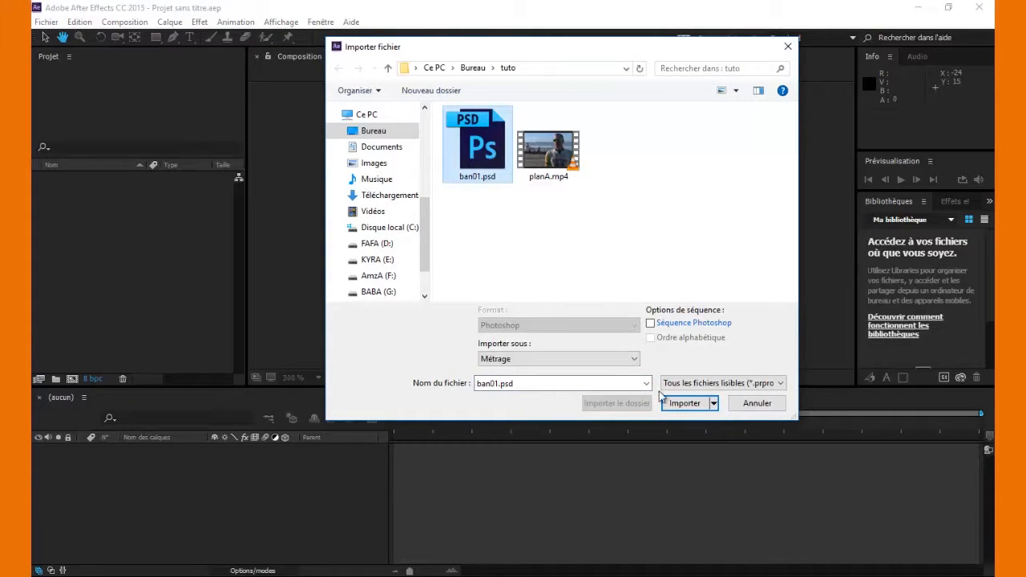
{"action": "left_click", "coordinate": [526, 362]}
{"action": "left_click", "coordinate": [526, 362]}
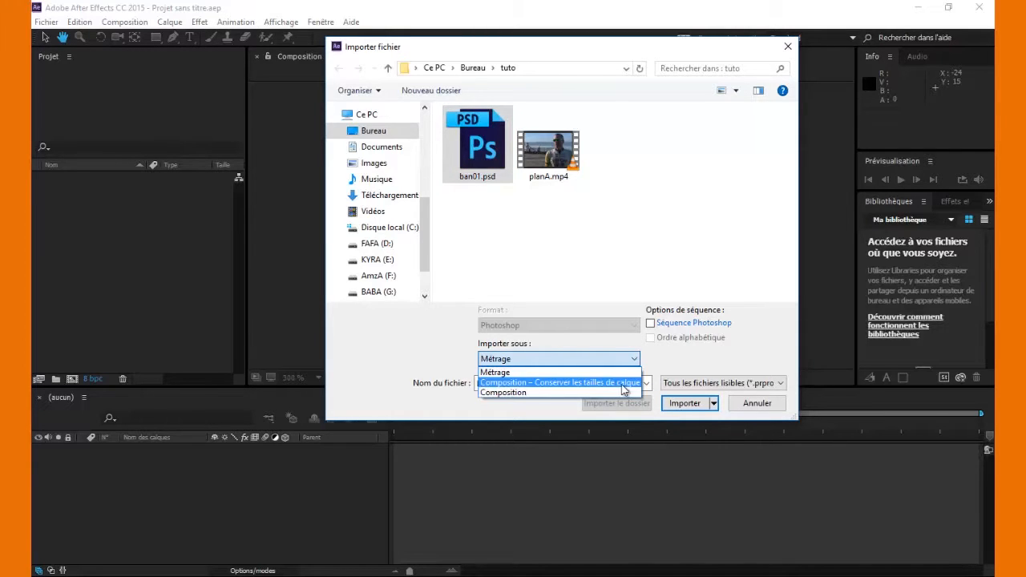
{"action": "left_click", "coordinate": [562, 384]}
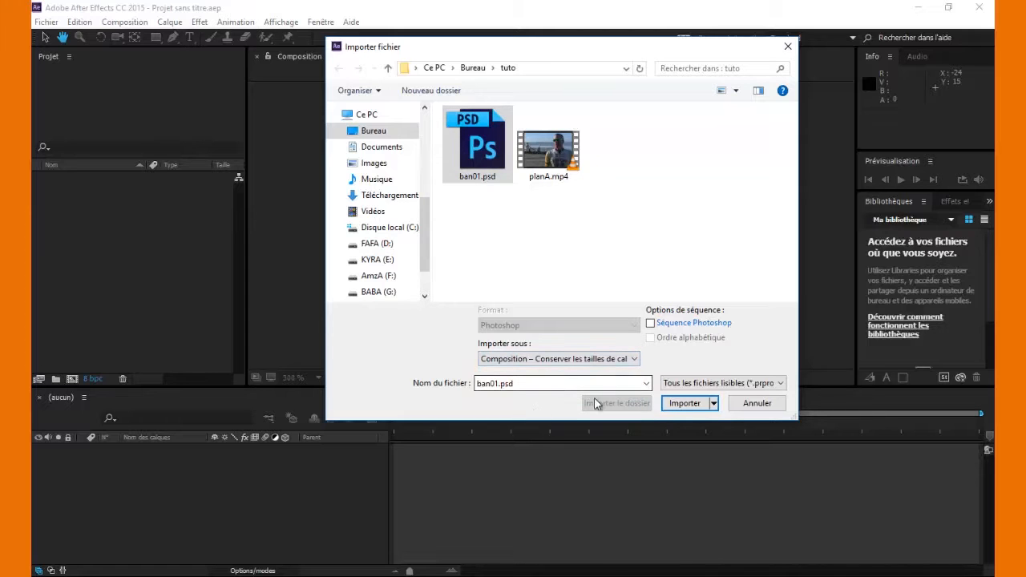
{"action": "left_click", "coordinate": [683, 403]}
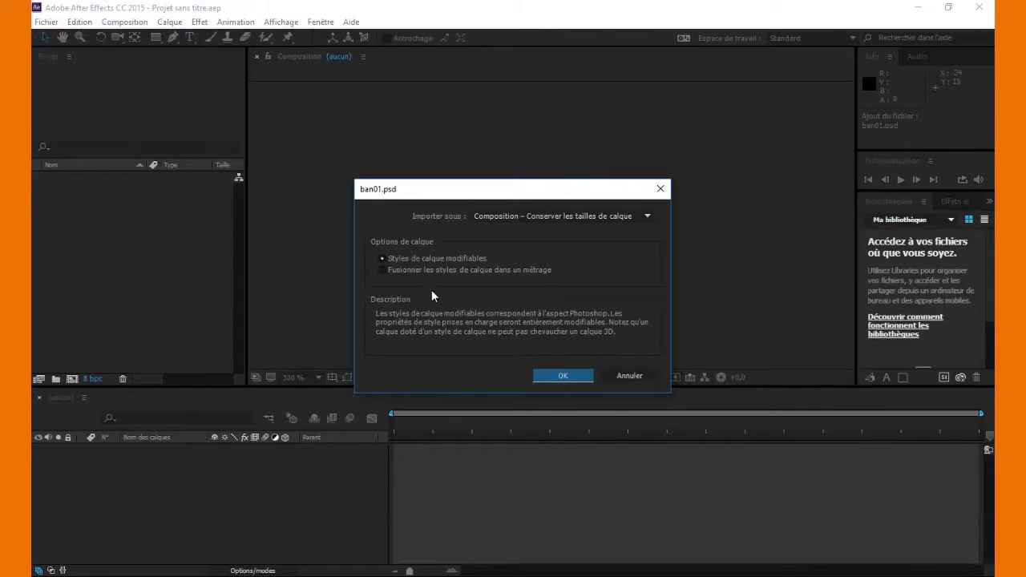
{"action": "left_click", "coordinate": [571, 378]}
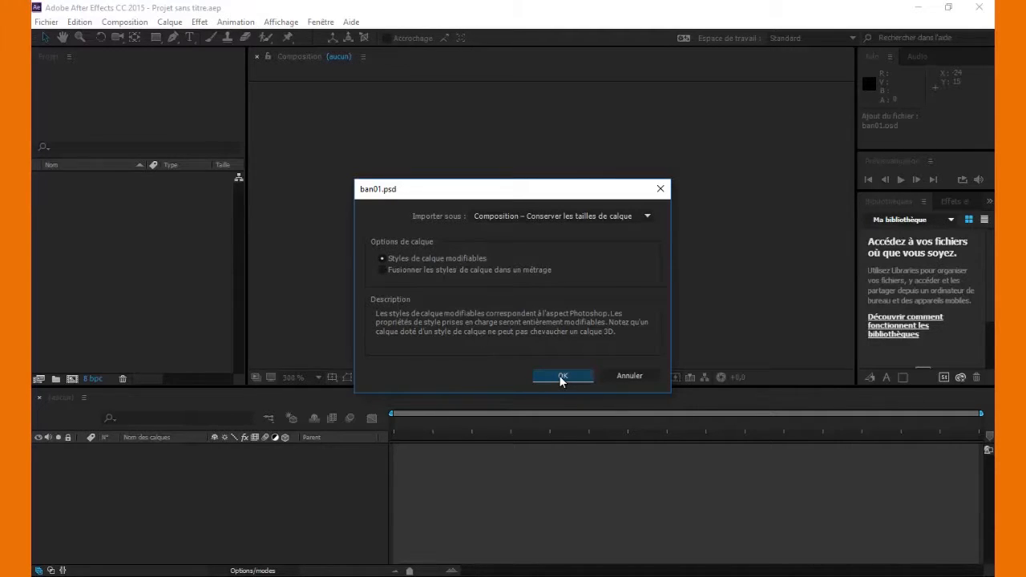
{"action": "left_click", "coordinate": [562, 378]}
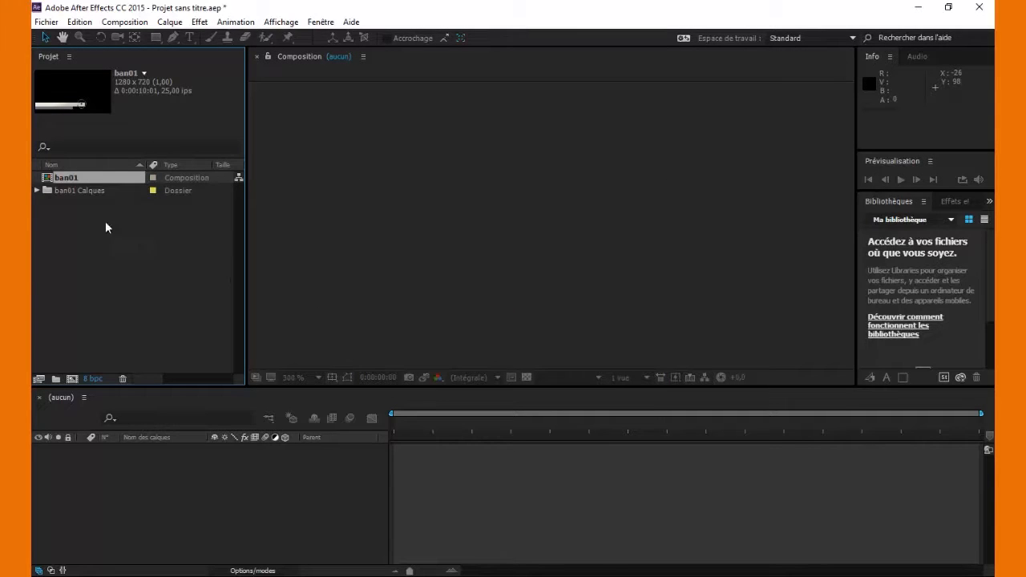
Open the ban01 composition and check its dimensions, frame rate and duration in the composition settings
{"action": "double_click", "coordinate": [48, 181]}
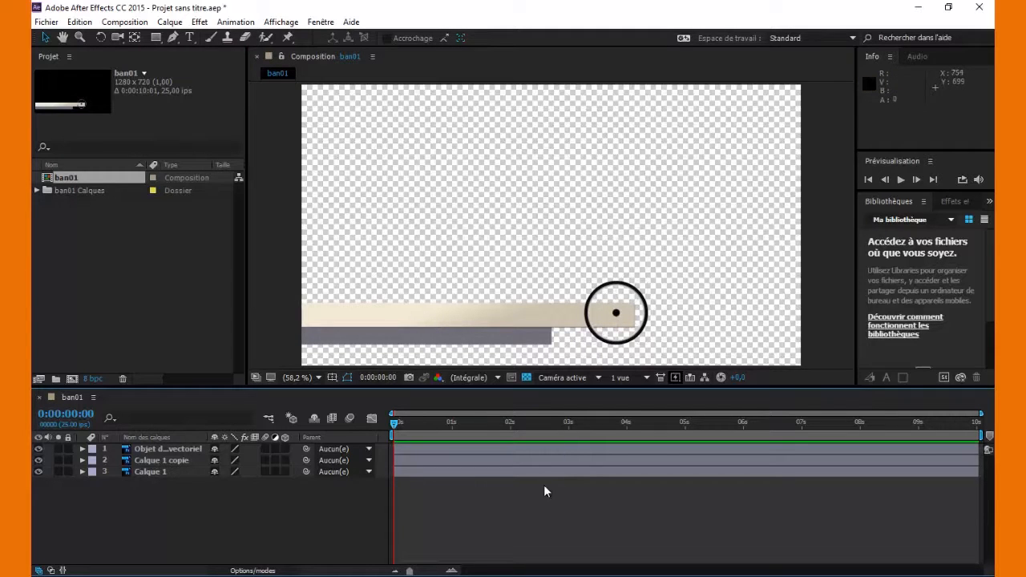
{"action": "left_click_drag", "start_coordinate": [430, 422], "coordinate": [275, 457]}
{"action": "right_click", "coordinate": [612, 484]}
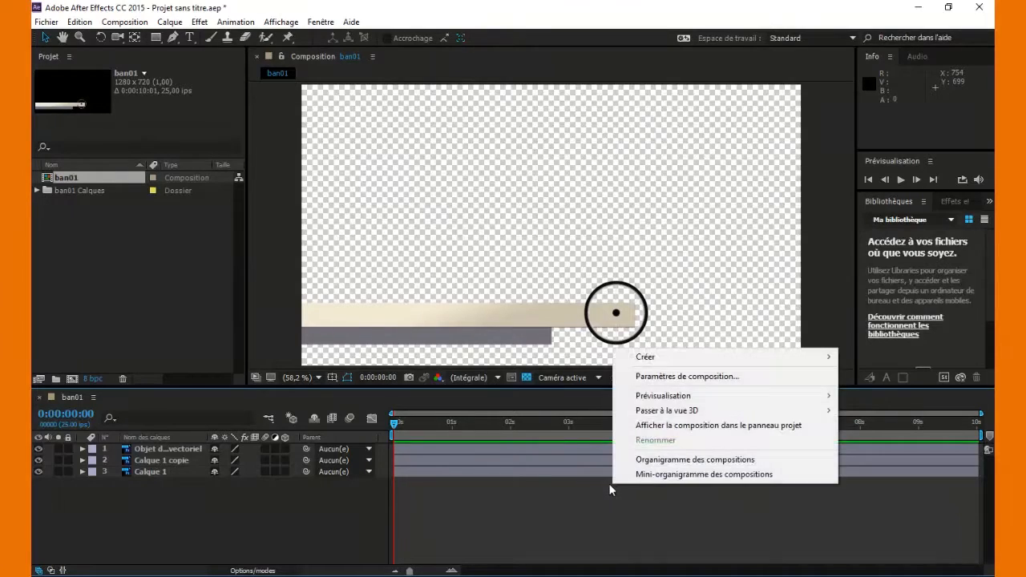
{"action": "left_click", "coordinate": [661, 380]}
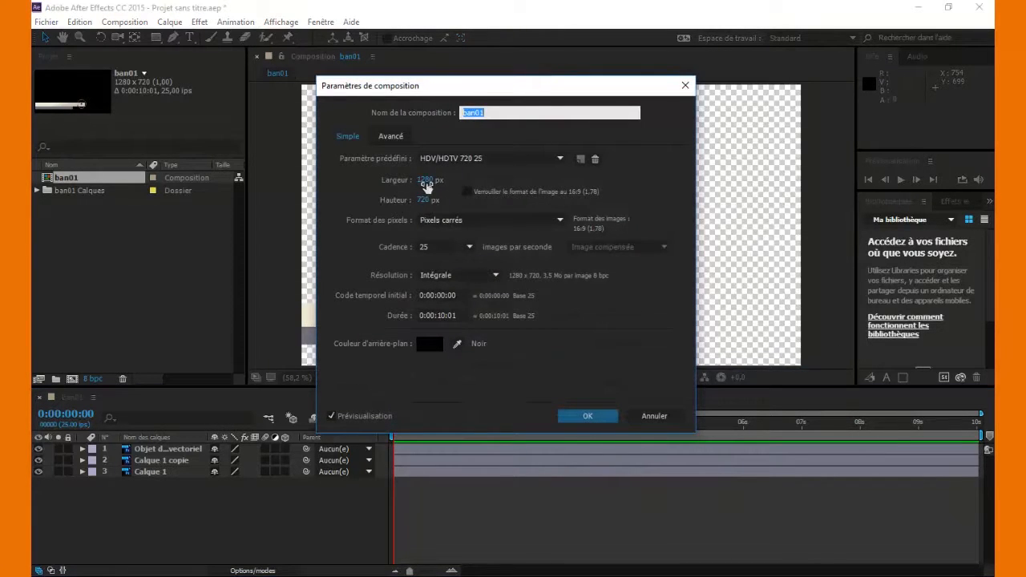
{"action": "left_click", "coordinate": [437, 246]}
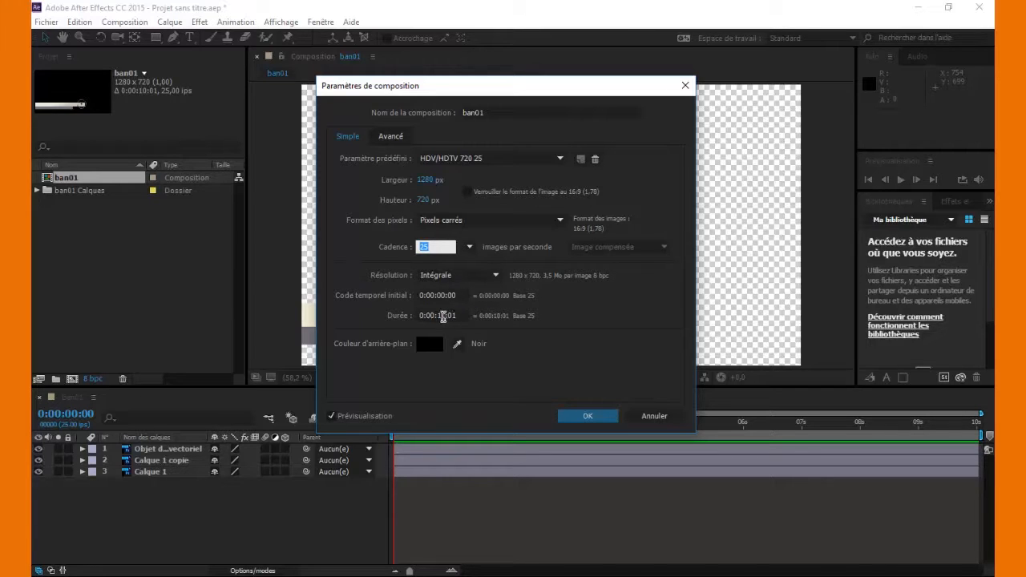
{"action": "left_click", "coordinate": [595, 417]}
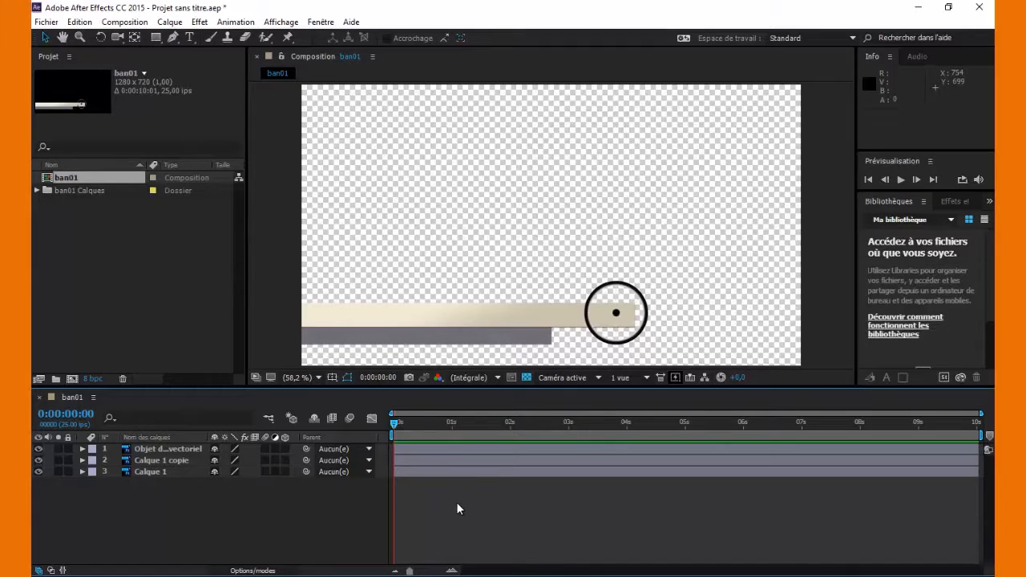
Add Position and Rotation keyframes to the vector object layer at 0:00:01:13 and show both properties
{"action": "left_click_drag", "start_coordinate": [395, 423], "coordinate": [482, 428]}
{"action": "left_click", "coordinate": [442, 447]}
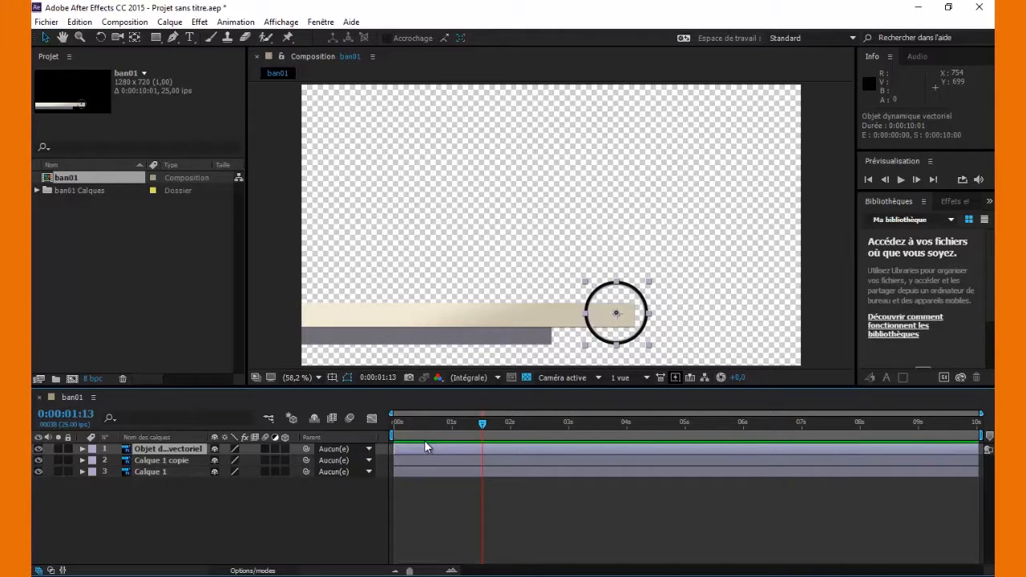
{"action": "key", "text": "p"}
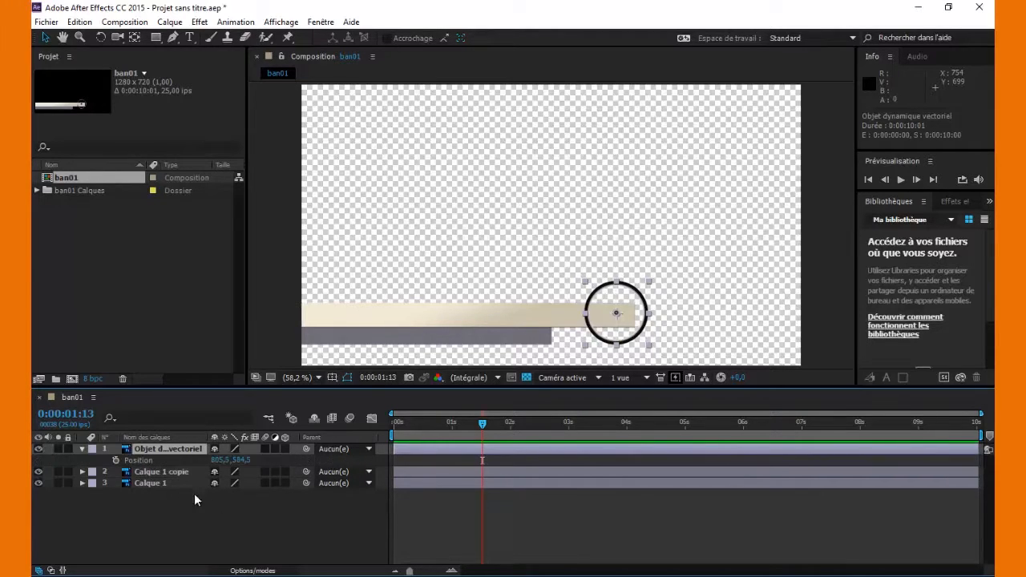
{"action": "left_click", "coordinate": [115, 460]}
{"action": "key", "text": "r"}
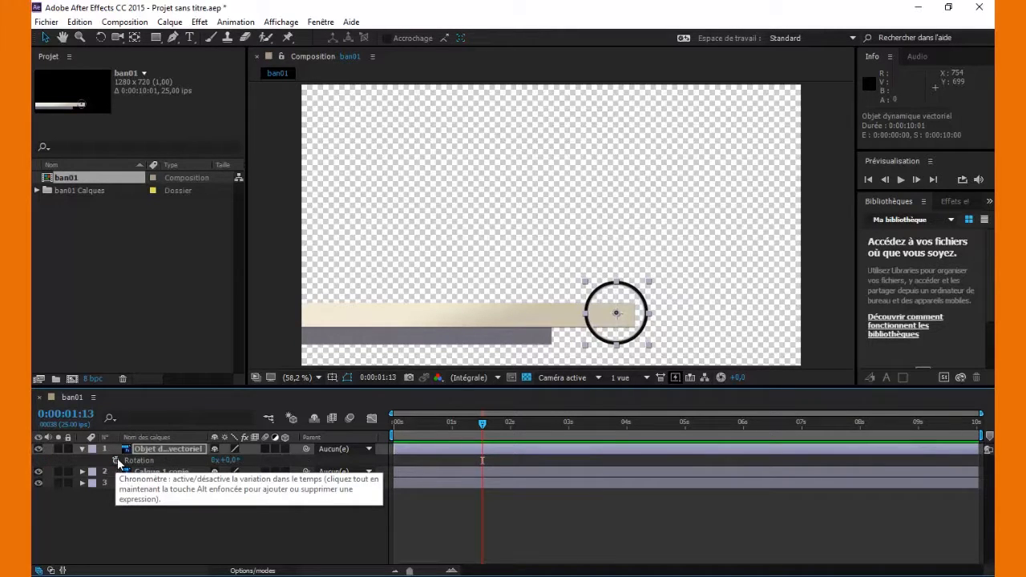
{"action": "left_click", "coordinate": [115, 460]}
{"action": "key", "text": "shift+p"}
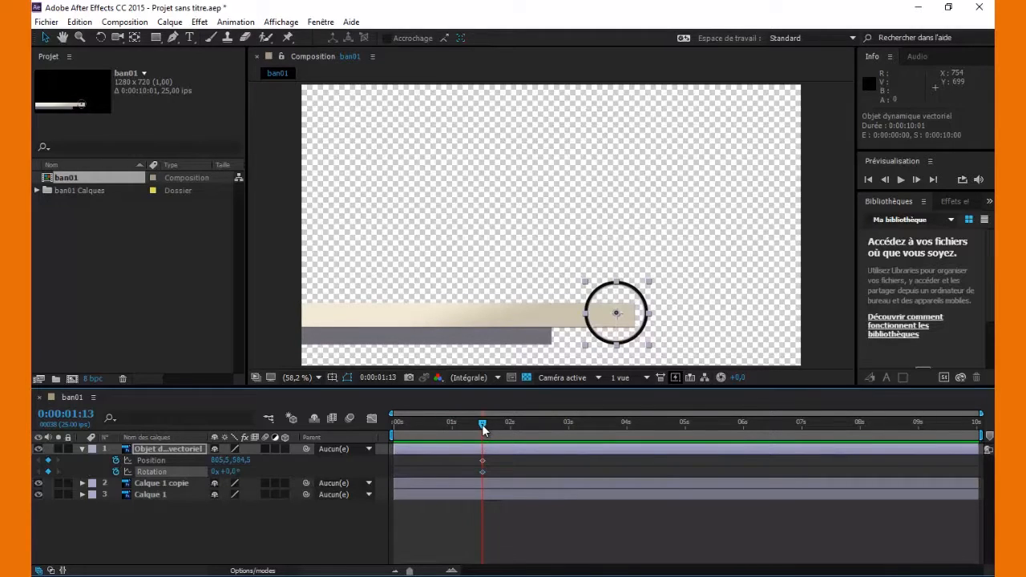
At 0:00:01:01, move the circle horizontally beyond the frame's left edge to about X -112 and set its rotation to 2 full turns
{"action": "left_click_drag", "start_coordinate": [472, 425], "coordinate": [452, 428]}
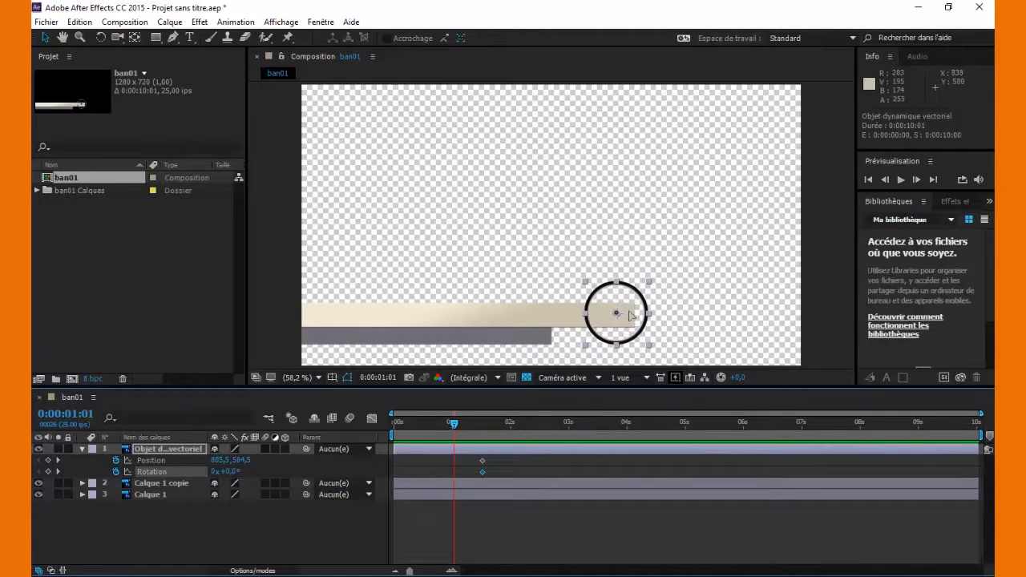
{"action": "left_click_drag", "start_coordinate": [631, 314], "coordinate": [278, 327]}
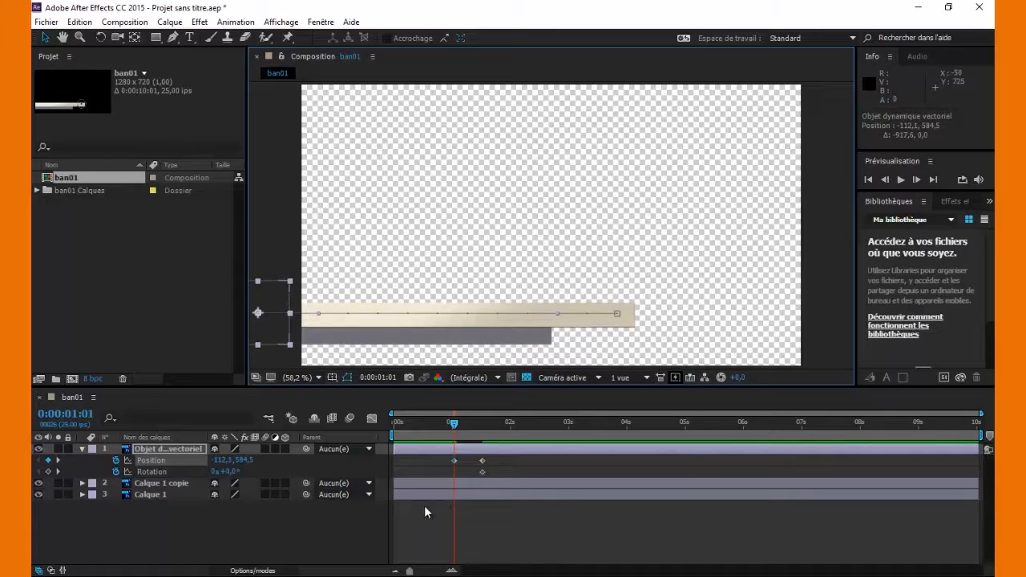
{"action": "left_click", "coordinate": [214, 472]}
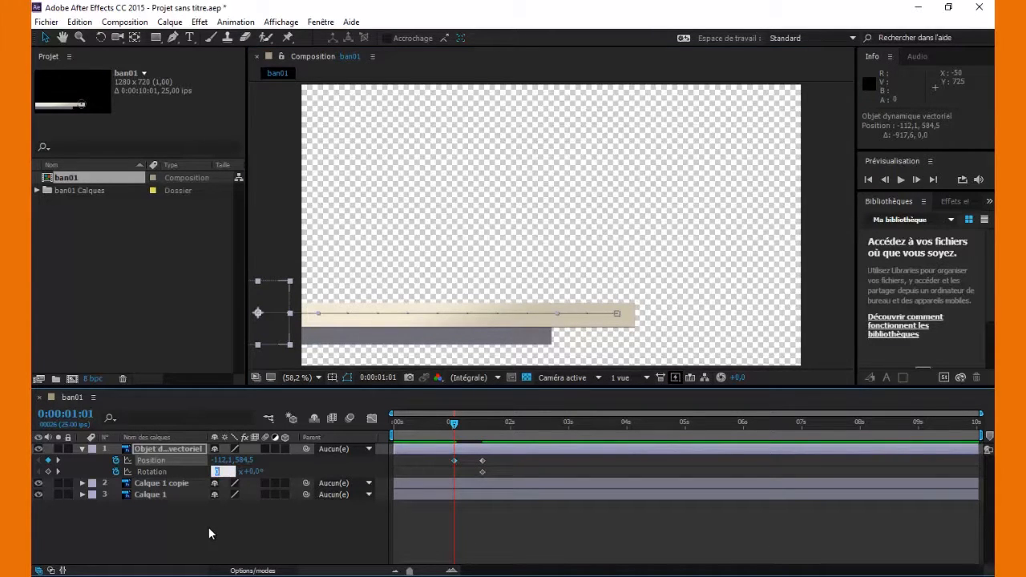
{"action": "type", "text": "2"}
{"action": "left_click", "coordinate": [251, 525]}
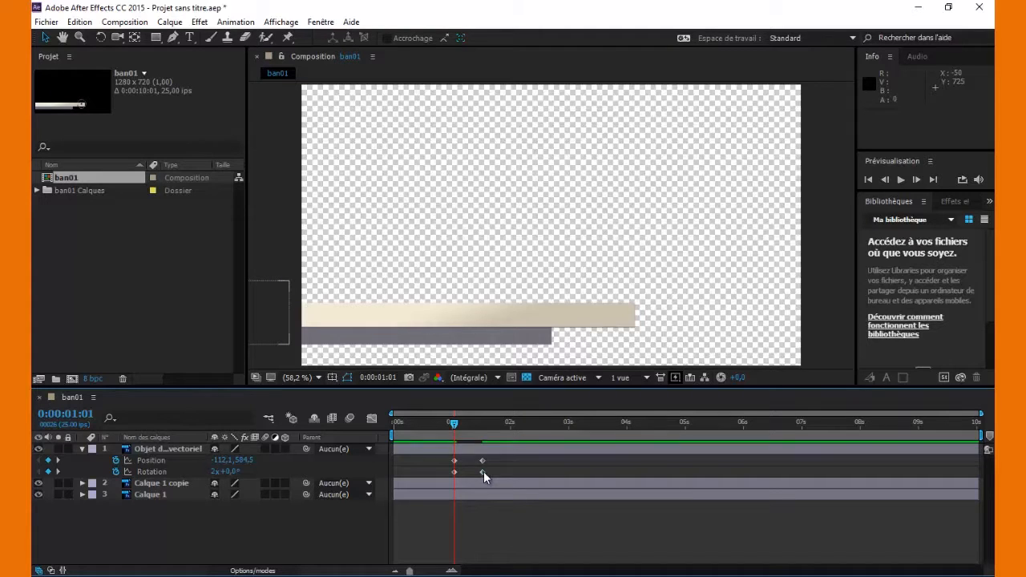
Move the circle's ending Rotation keyframe to 0:00:10:01 at the end of the composition
{"action": "left_click_drag", "start_coordinate": [483, 471], "coordinate": [635, 472]}
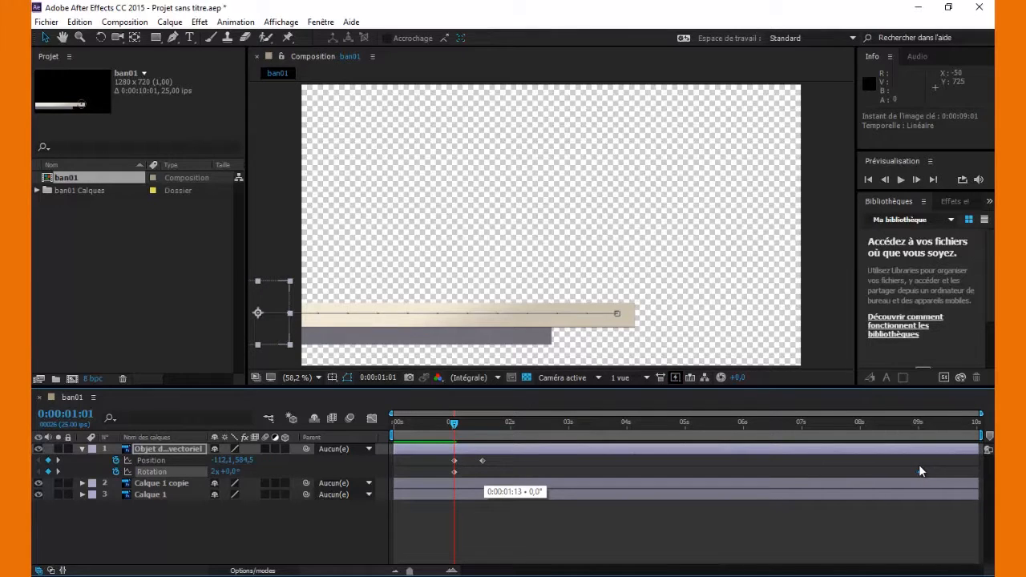
{"action": "left_click_drag", "start_coordinate": [919, 470], "coordinate": [952, 474]}
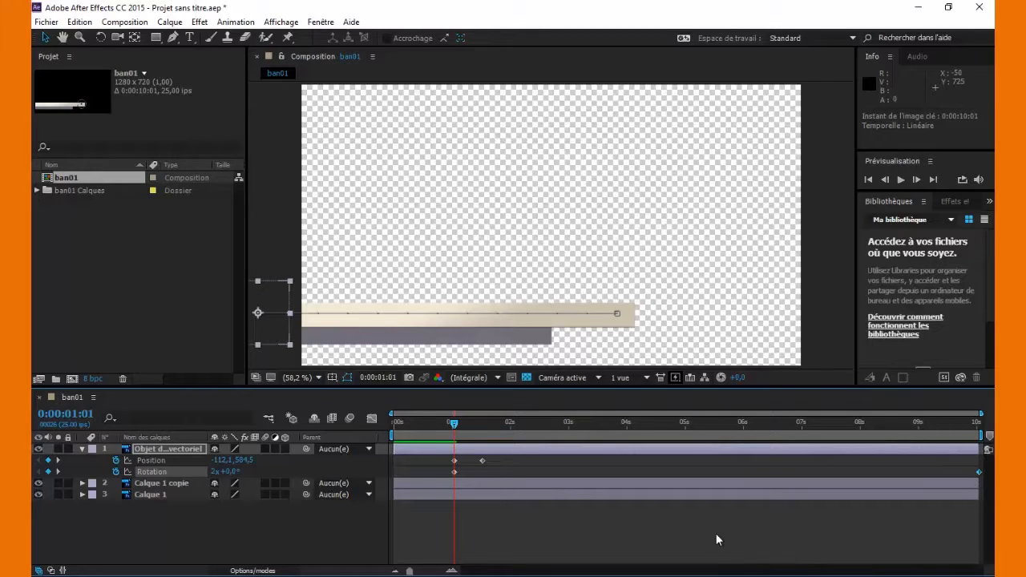
{"action": "left_click", "coordinate": [674, 524]}
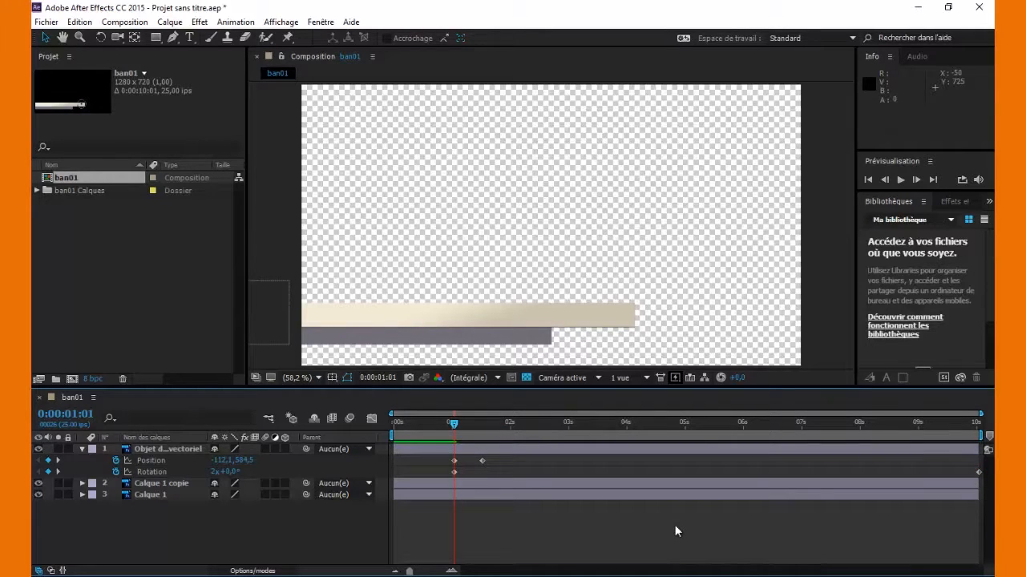
Copy the circle's Position keyframe from 0:00:01:13 to 0:00:08:14
{"action": "left_click_drag", "start_coordinate": [453, 421], "coordinate": [893, 433]}
{"action": "left_click", "coordinate": [483, 460]}
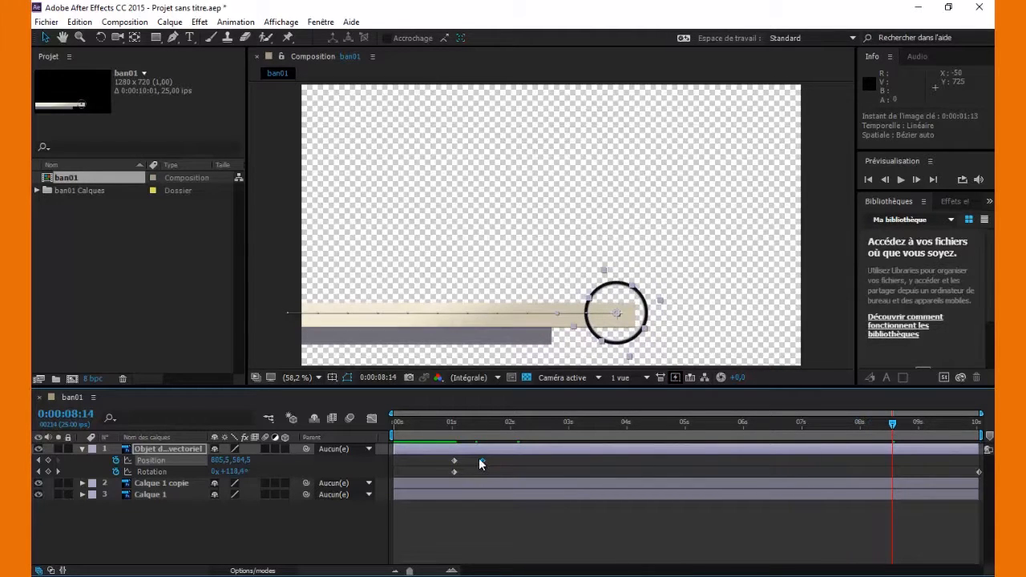
{"action": "key", "text": "ctrl+c"}
{"action": "key", "text": "ctrl+v"}
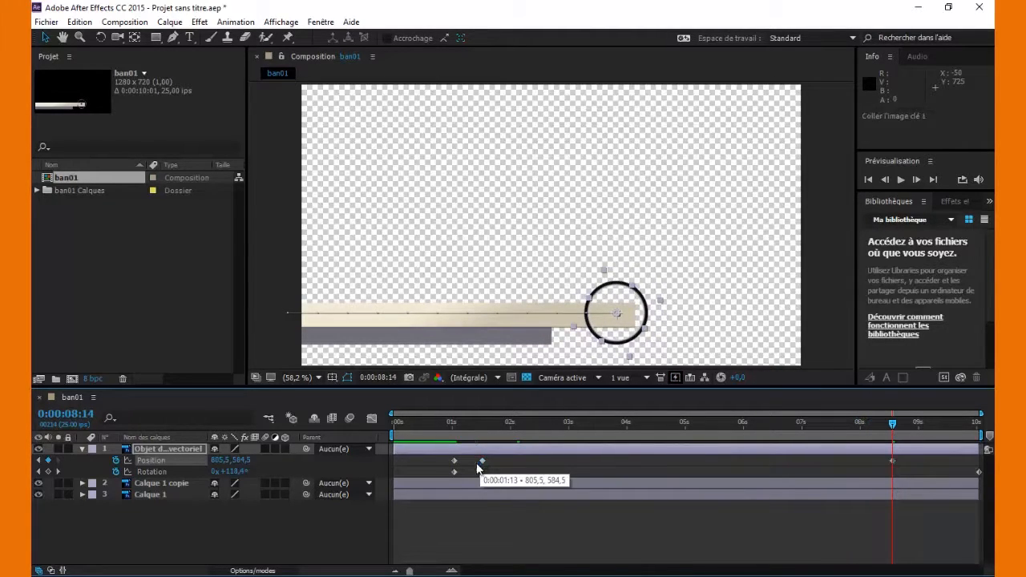
Copy the circle's off-screen Position keyframe from 0:00:01:01 to 0:00:09:00
{"action": "left_click", "coordinate": [454, 462]}
{"action": "key", "text": "ctrl+c"}
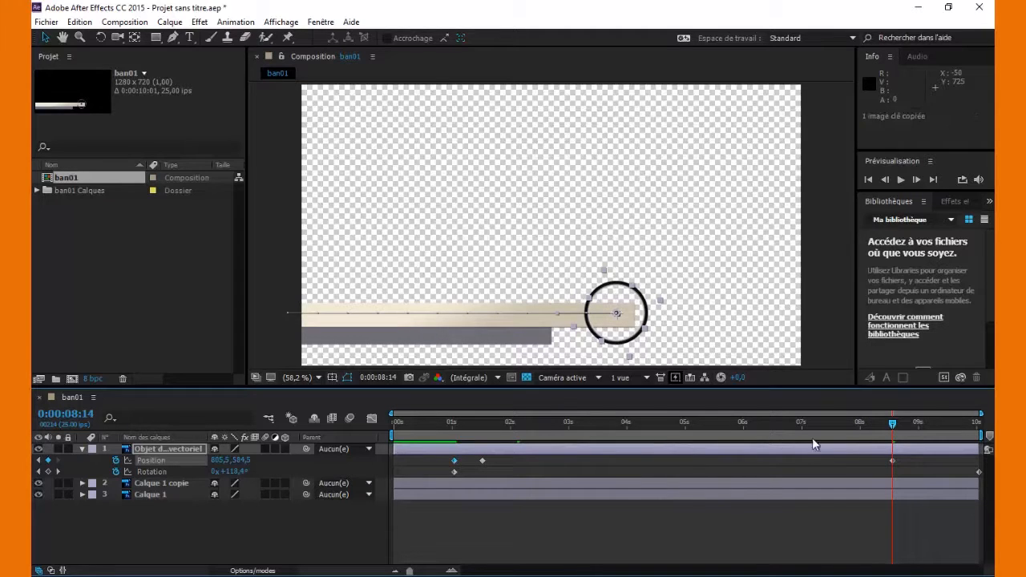
{"action": "left_click_drag", "start_coordinate": [897, 429], "coordinate": [918, 426]}
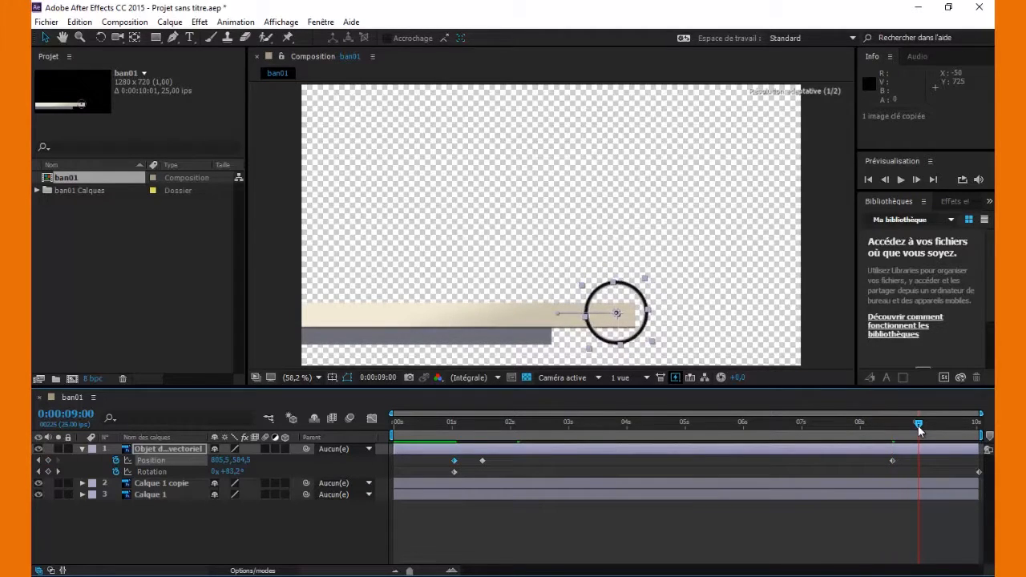
{"action": "key", "text": "ctrl+v"}
{"action": "left_click", "coordinate": [653, 522]}
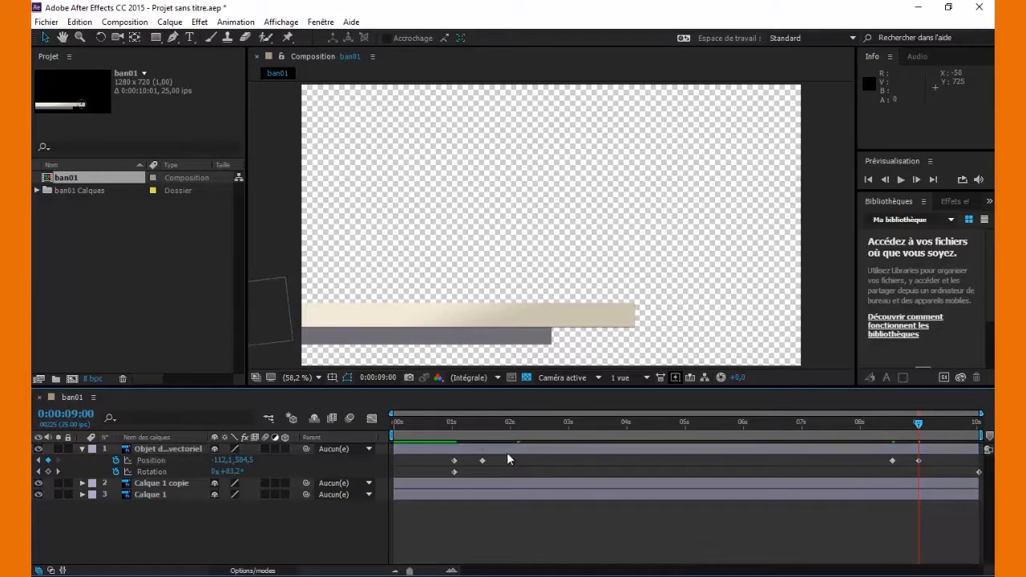
Keyframe the Calque 1 copie bar's Position at 0:00:01:00, and at 0:00:00:12 move it beyond the frame's left edge to about X -477
{"action": "left_click_drag", "start_coordinate": [430, 419], "coordinate": [410, 448]}
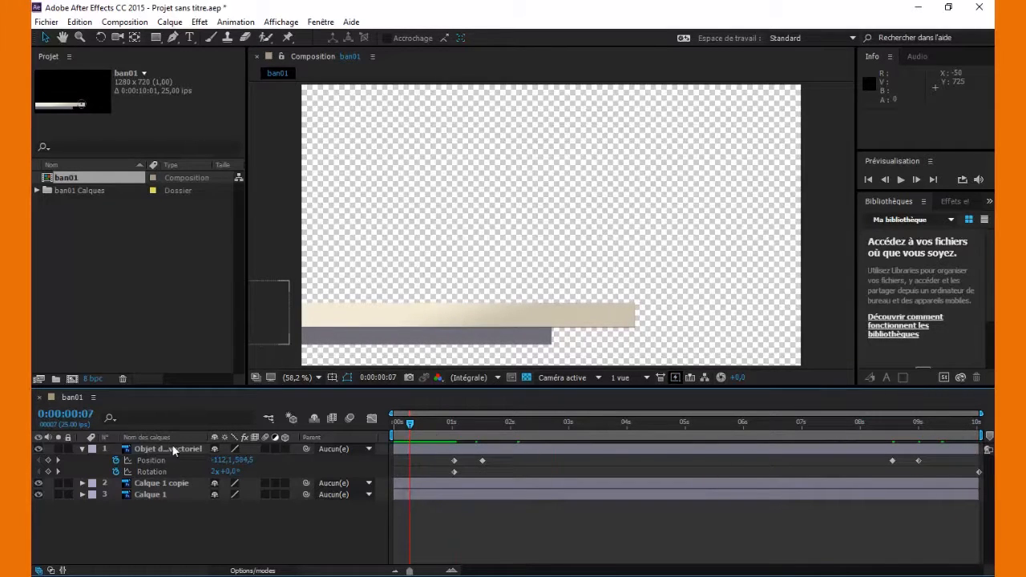
{"action": "left_click", "coordinate": [83, 447]}
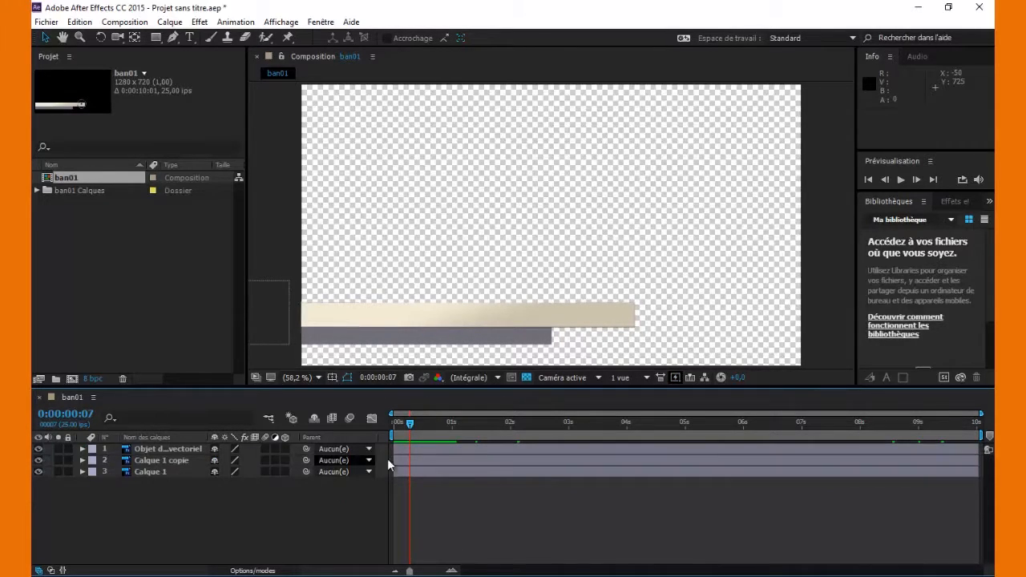
{"action": "left_click", "coordinate": [429, 460]}
{"action": "left_click_drag", "start_coordinate": [409, 422], "coordinate": [453, 420]}
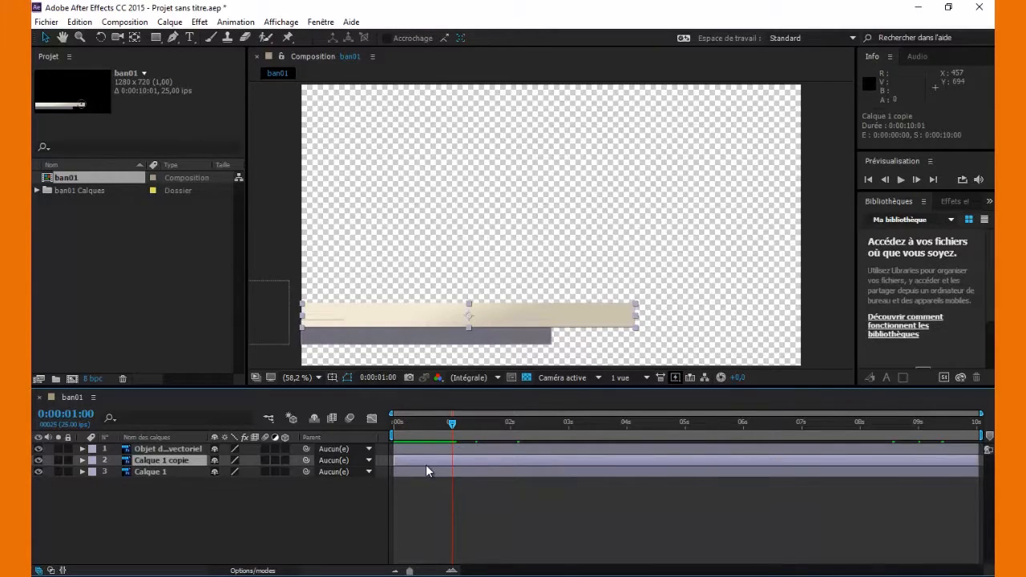
{"action": "key", "text": "p"}
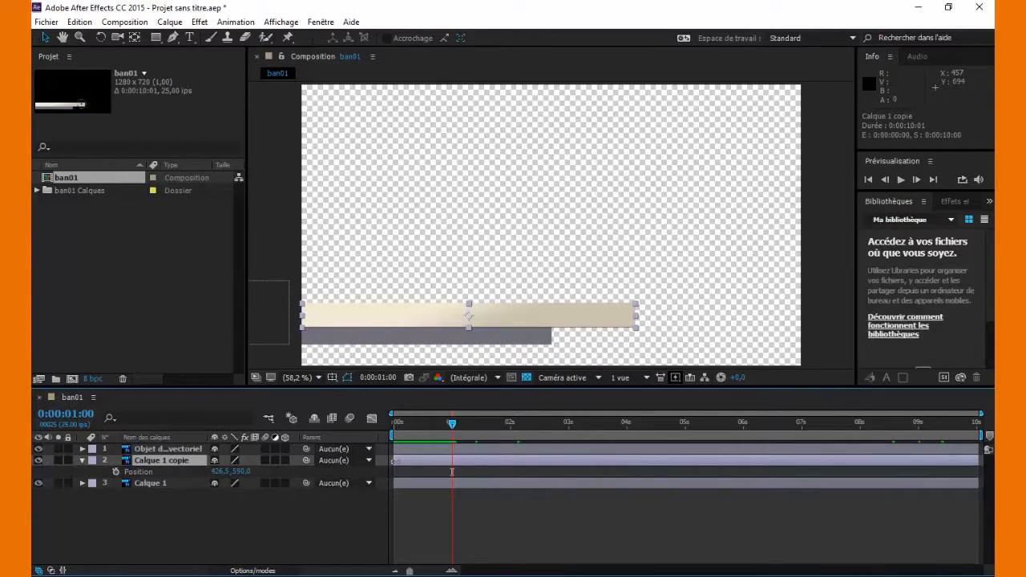
{"action": "left_click", "coordinate": [115, 471]}
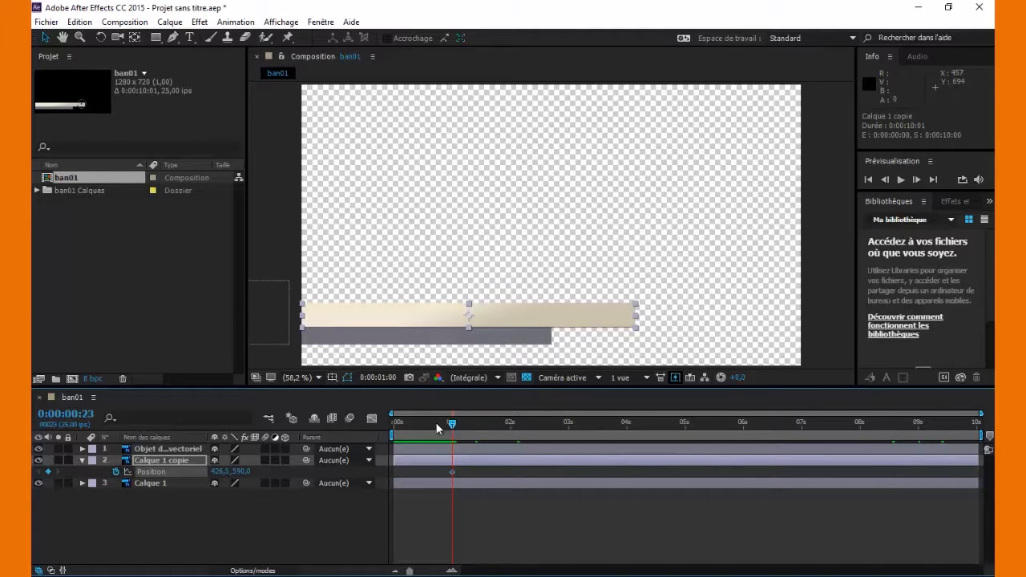
{"action": "left_click_drag", "start_coordinate": [437, 424], "coordinate": [422, 424]}
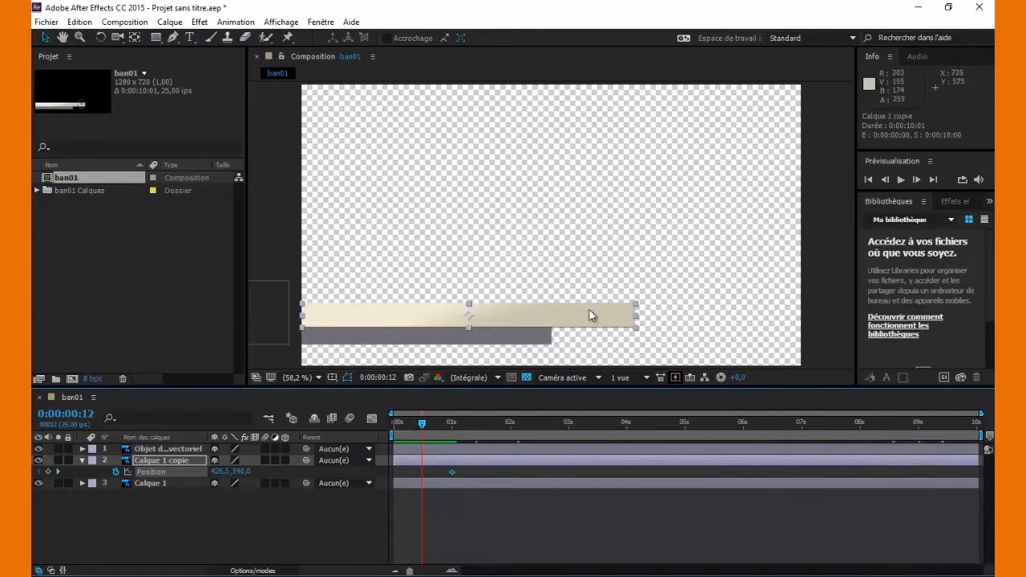
{"action": "left_click_drag", "start_coordinate": [591, 313], "coordinate": [240, 323]}
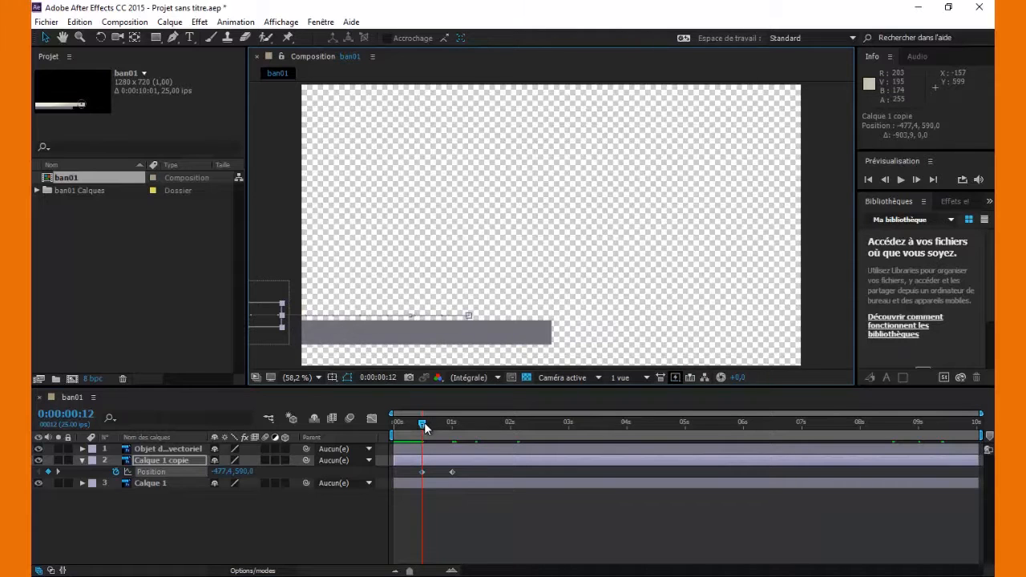
Copy the Calque 1 copie bar's Position keyframe from 0:00:01:00 to 0:00:09:00
{"action": "left_click_drag", "start_coordinate": [422, 427], "coordinate": [921, 437]}
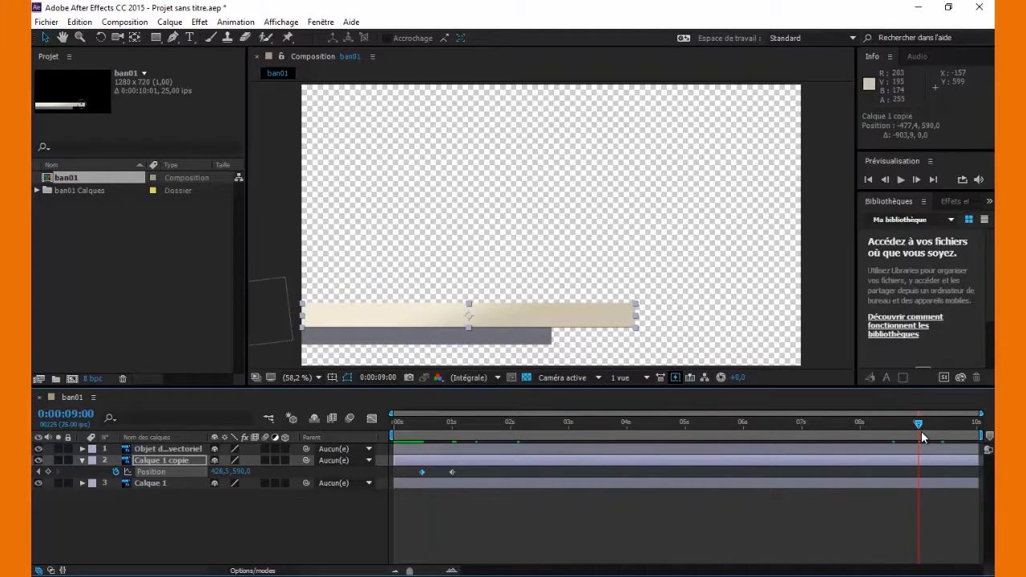
{"action": "left_click", "coordinate": [451, 472]}
{"action": "key", "text": "ctrl+c"}
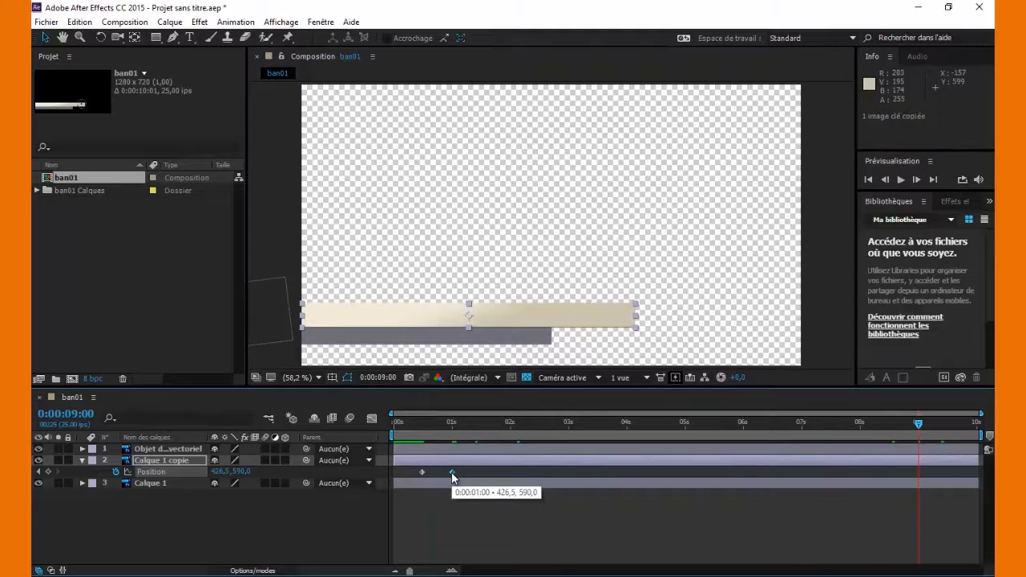
{"action": "key", "text": "ctrl+v"}
Copy the Calque 1 copie bar's off-screen Position keyframe from 0:00:00:12 to 0:00:09:12 and check the animation
{"action": "left_click", "coordinate": [927, 423]}
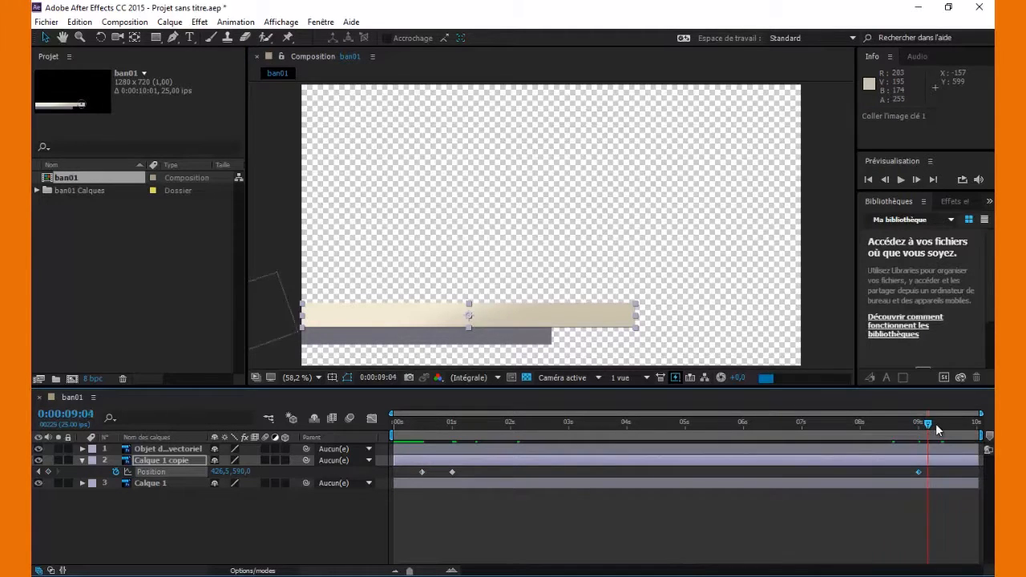
{"action": "left_click_drag", "start_coordinate": [935, 429], "coordinate": [947, 431]}
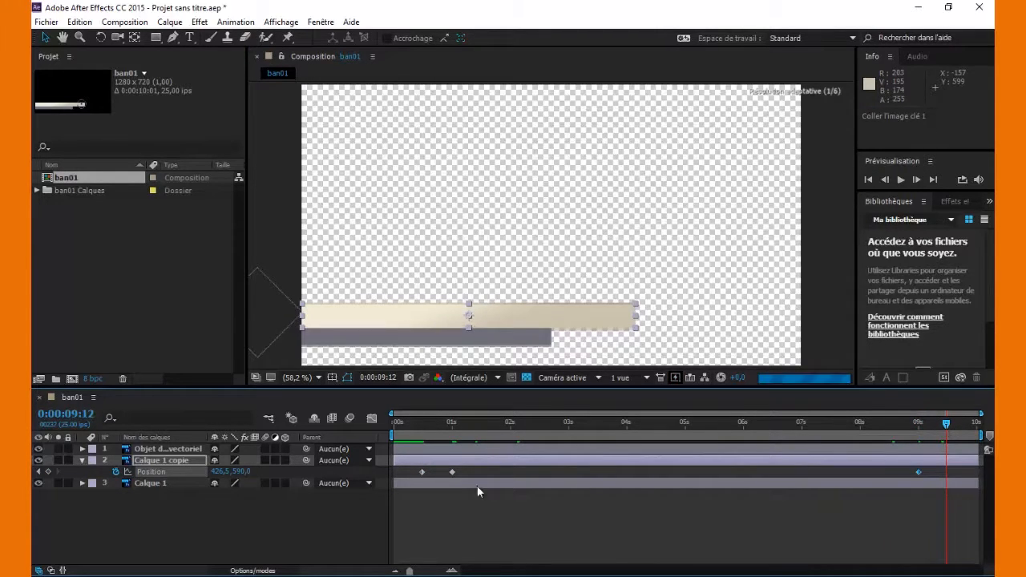
{"action": "left_click", "coordinate": [421, 471]}
{"action": "key", "text": "ctrl+c"}
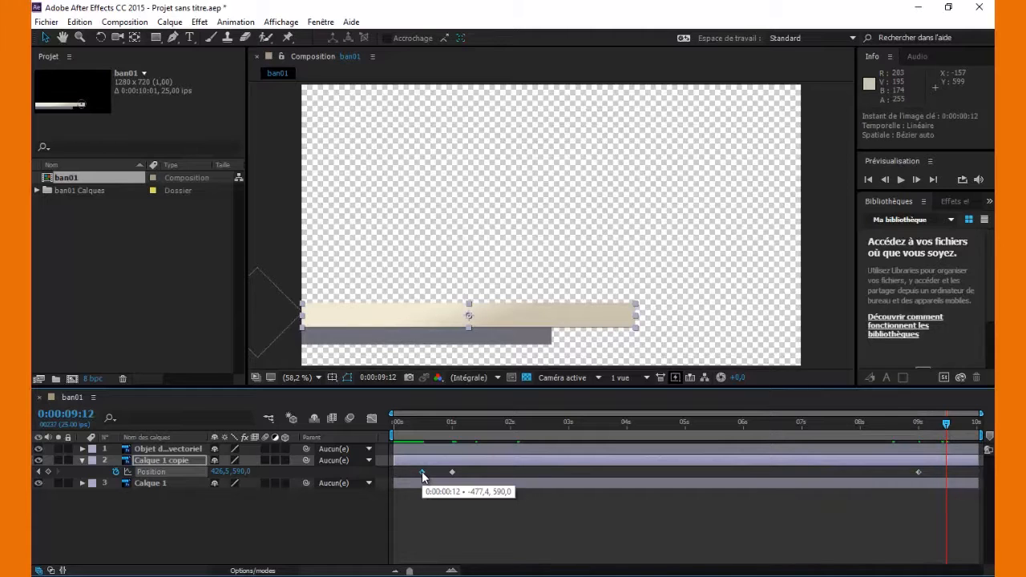
{"action": "key", "text": "ctrl+v"}
{"action": "left_click_drag", "start_coordinate": [418, 424], "coordinate": [584, 460]}
{"action": "left_click", "coordinate": [498, 514]}
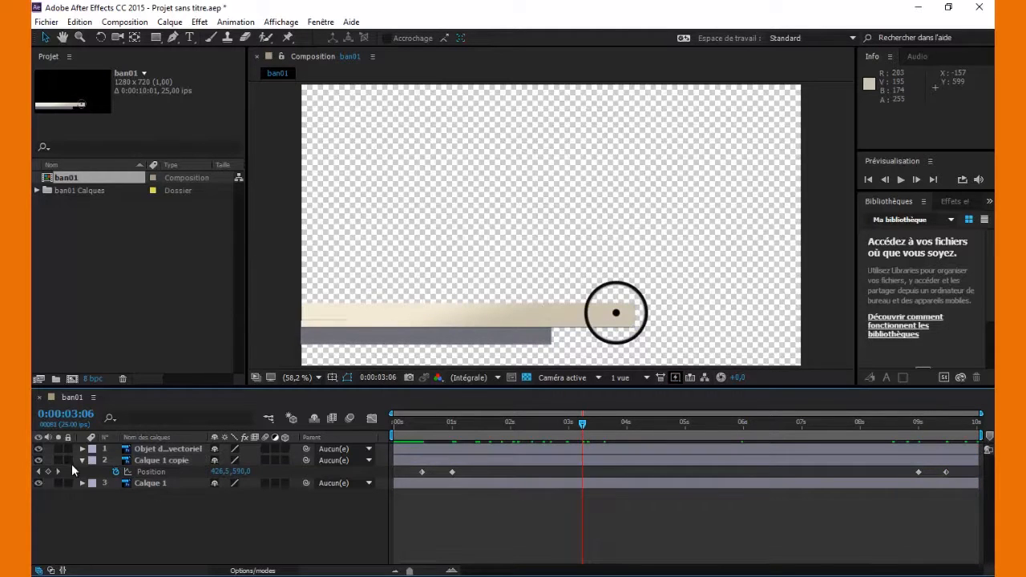
{"action": "left_click", "coordinate": [81, 462]}
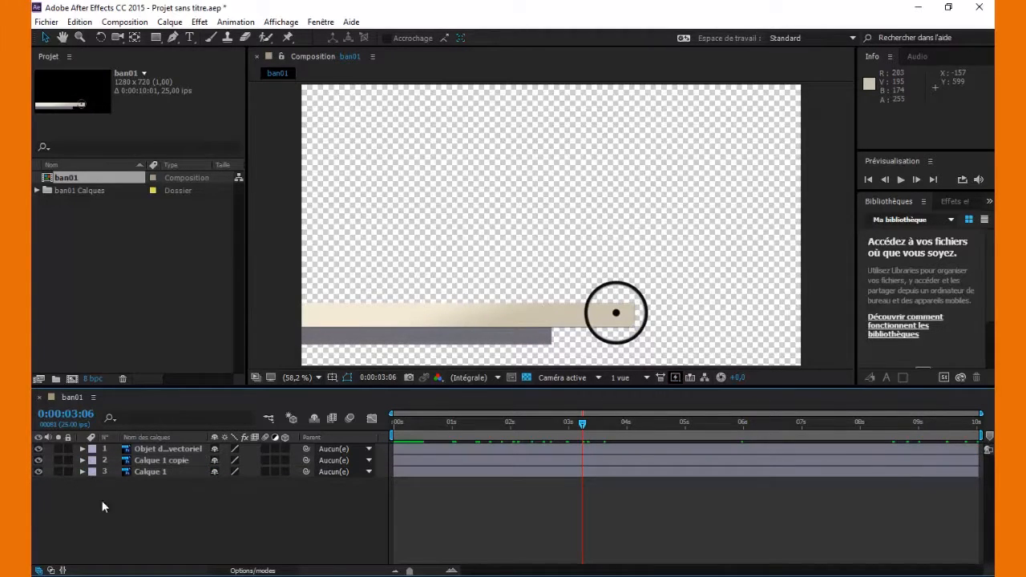
Make Calque 1 a 3D layer and add Position and Orientation keyframes at 0:00:00:12
{"action": "left_click", "coordinate": [175, 469]}
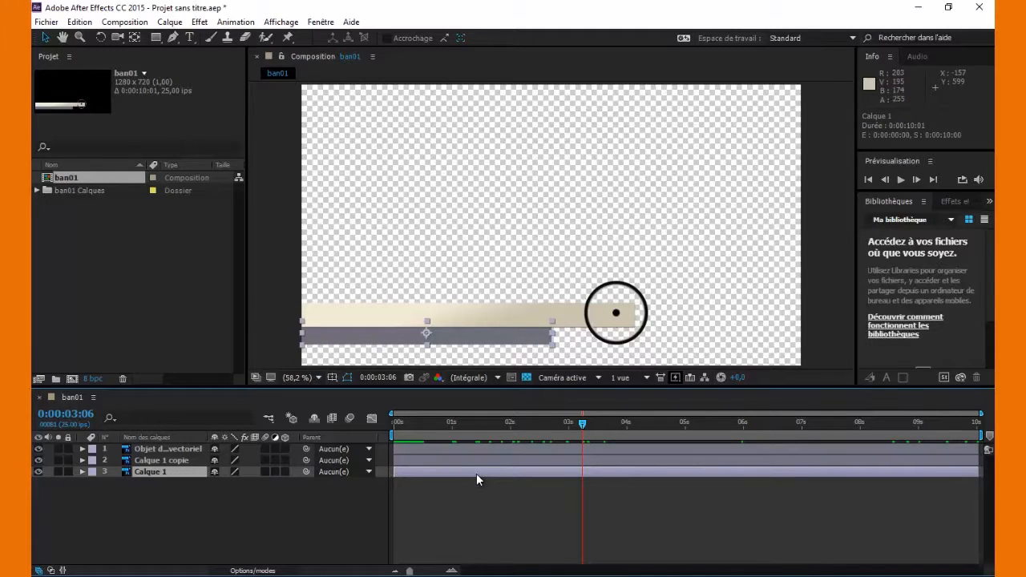
{"action": "left_click", "coordinate": [284, 469]}
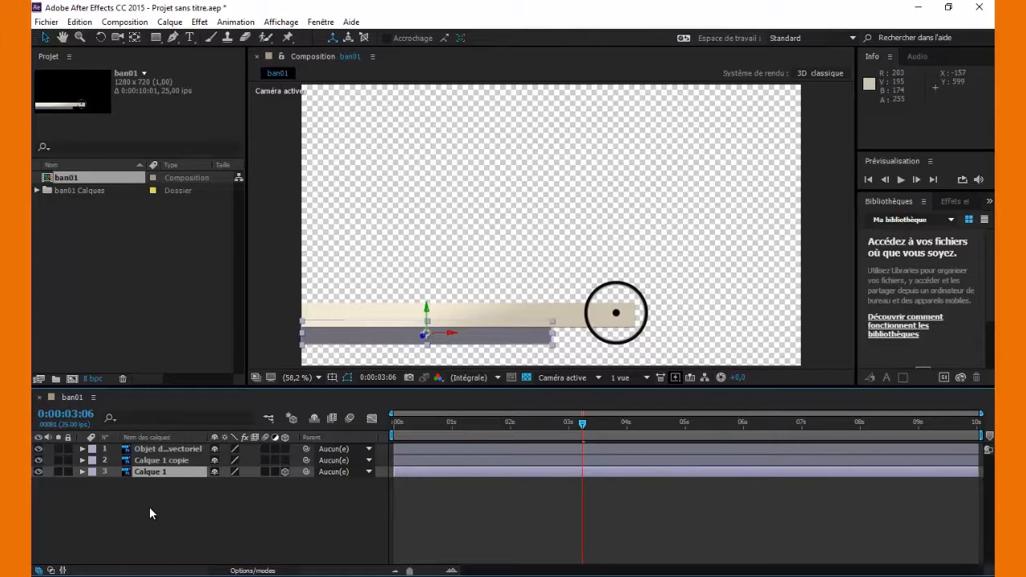
{"action": "key", "text": "p"}
{"action": "left_click_drag", "start_coordinate": [476, 425], "coordinate": [420, 434]}
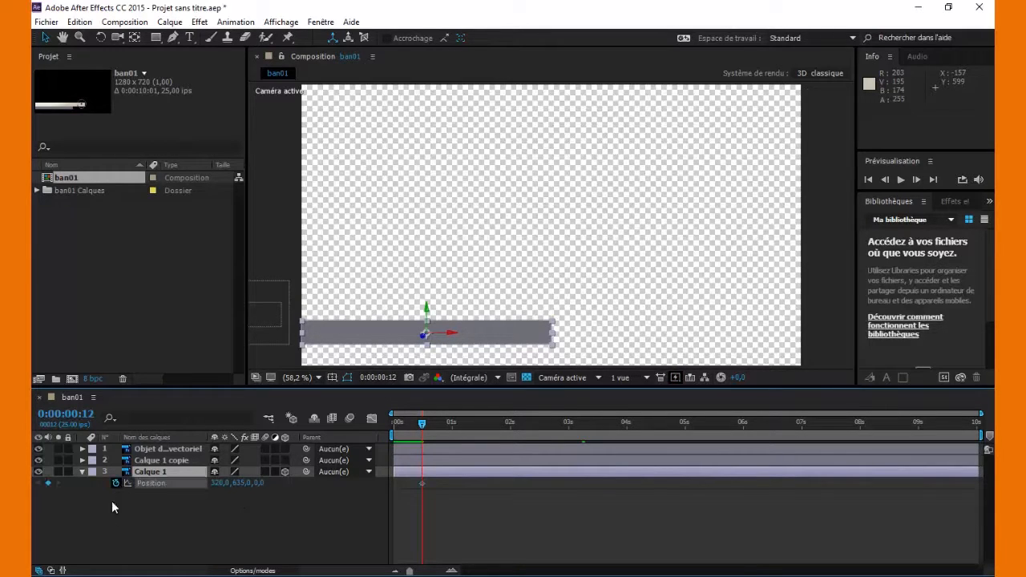
{"action": "key", "text": "r"}
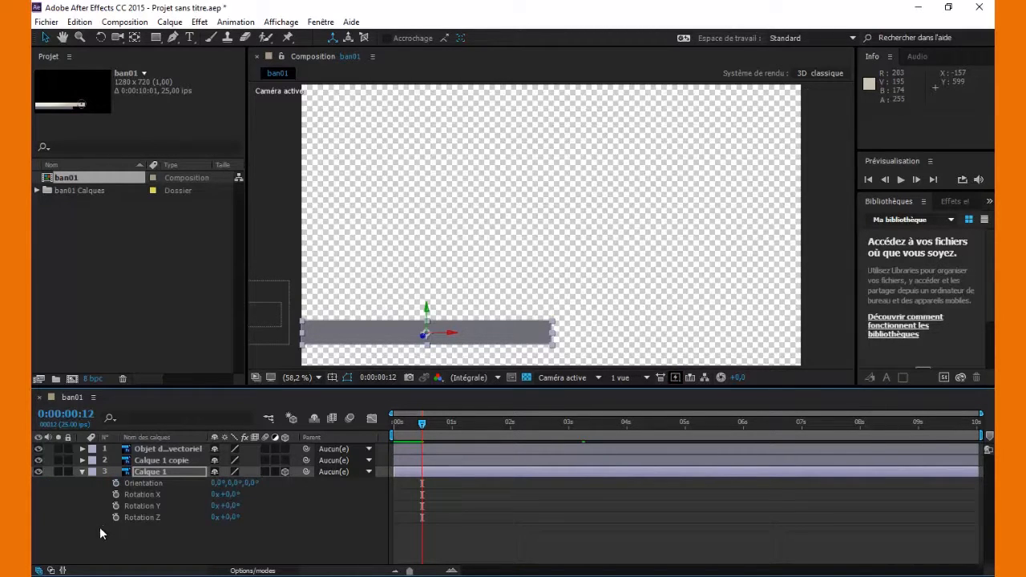
{"action": "left_click", "coordinate": [116, 483]}
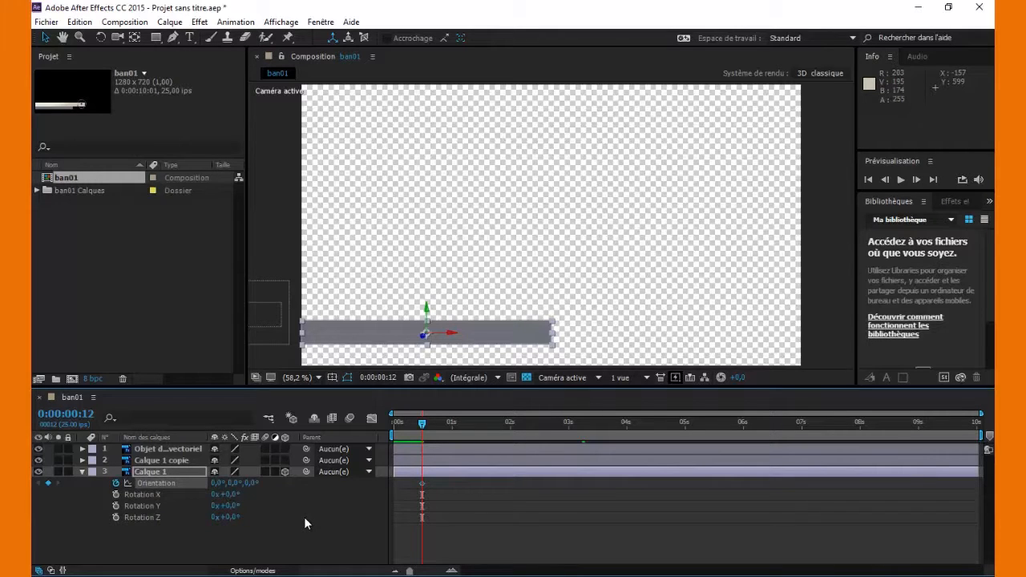
{"action": "key", "text": "u"}
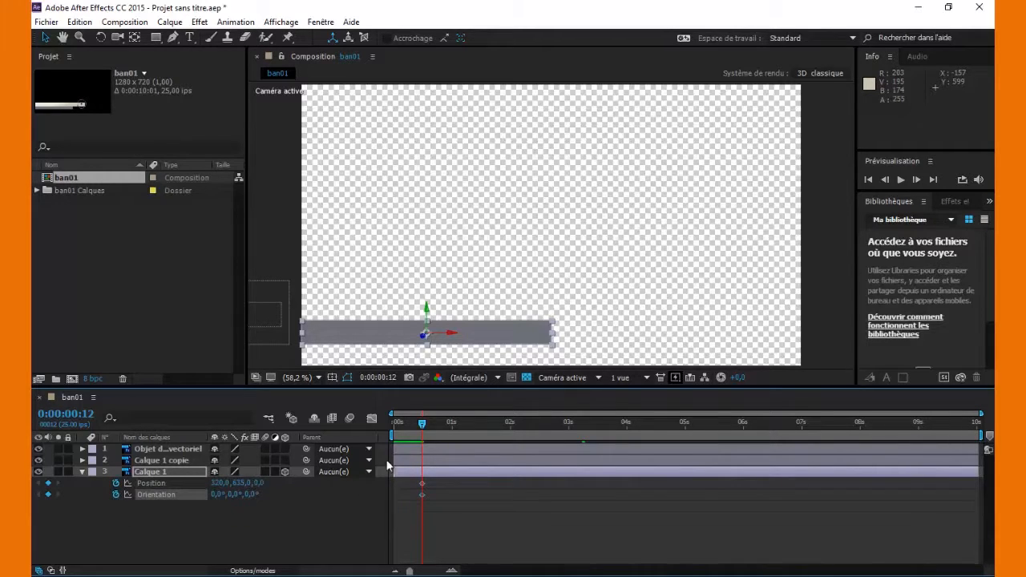
At 0:00:00:00, set the Calque 1 bar's X orientation to 180°
{"action": "left_click_drag", "start_coordinate": [422, 423], "coordinate": [380, 436]}
{"action": "mouse_move", "coordinate": [218, 494]}
{"action": "left_mouse_down"}
{"action": "mouse_move", "coordinate": [184, 499]}
{"action": "mouse_move", "coordinate": [211, 499]}
{"action": "left_mouse_up"}
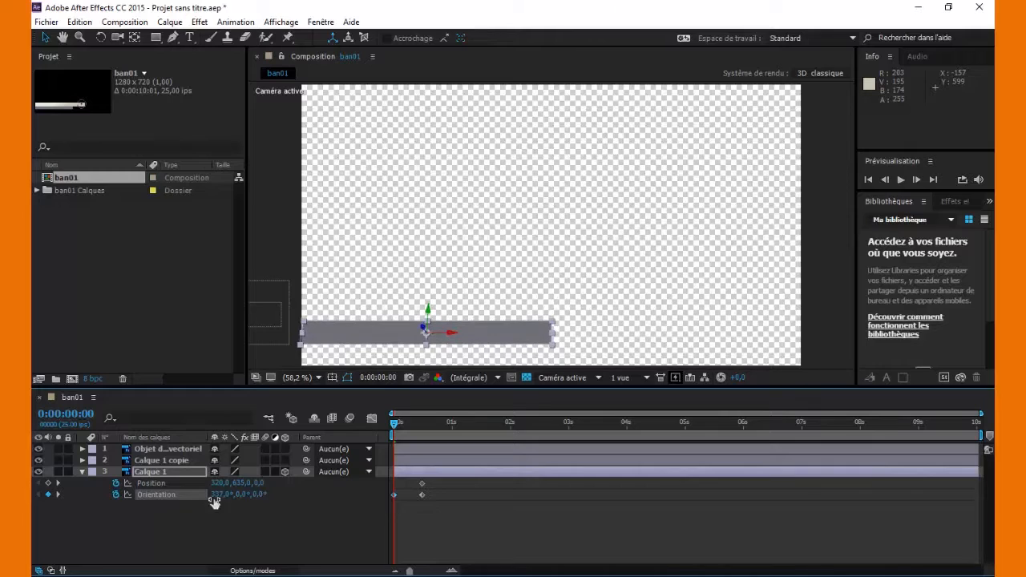
{"action": "left_click", "coordinate": [215, 498]}
{"action": "type", "text": "180"}
{"action": "left_click", "coordinate": [248, 523]}
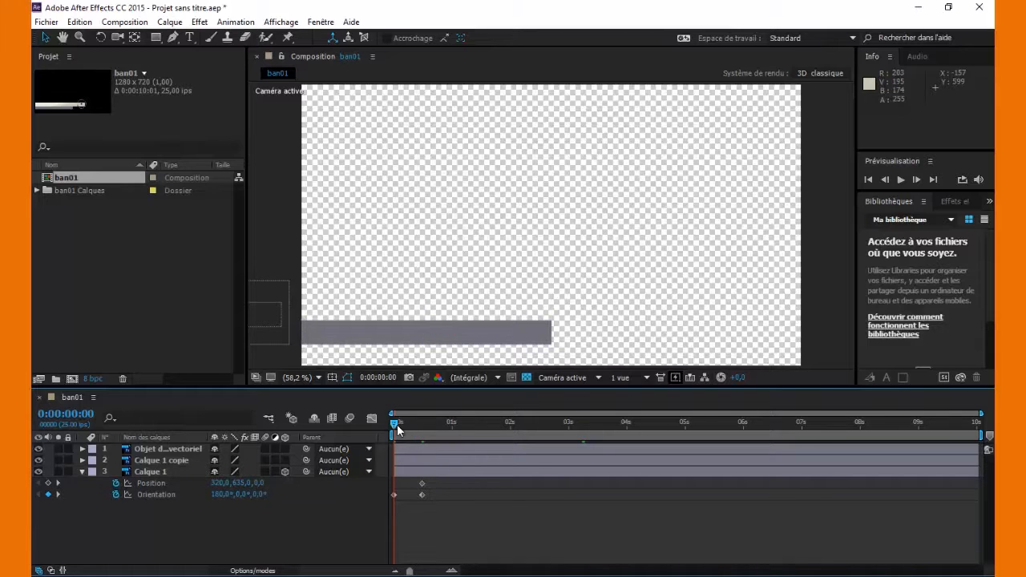
At 0:00:00:00, change the Calque 1 bar's Z position to about -737 so it starts outside the frame
{"action": "left_click_drag", "start_coordinate": [395, 427], "coordinate": [372, 434]}
{"action": "left_click_drag", "start_coordinate": [261, 483], "coordinate": [70, 493]}
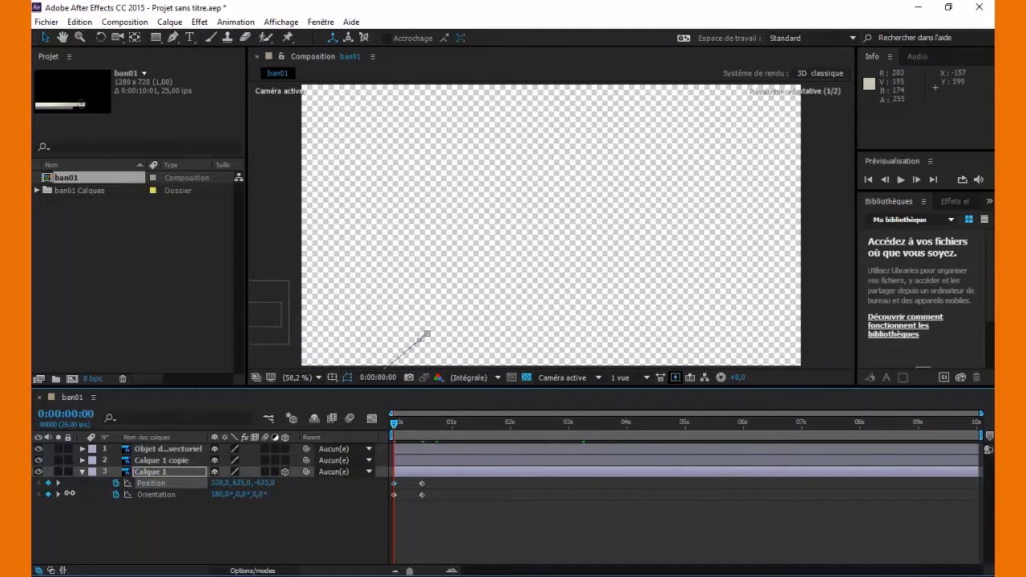
{"action": "left_click", "coordinate": [519, 536]}
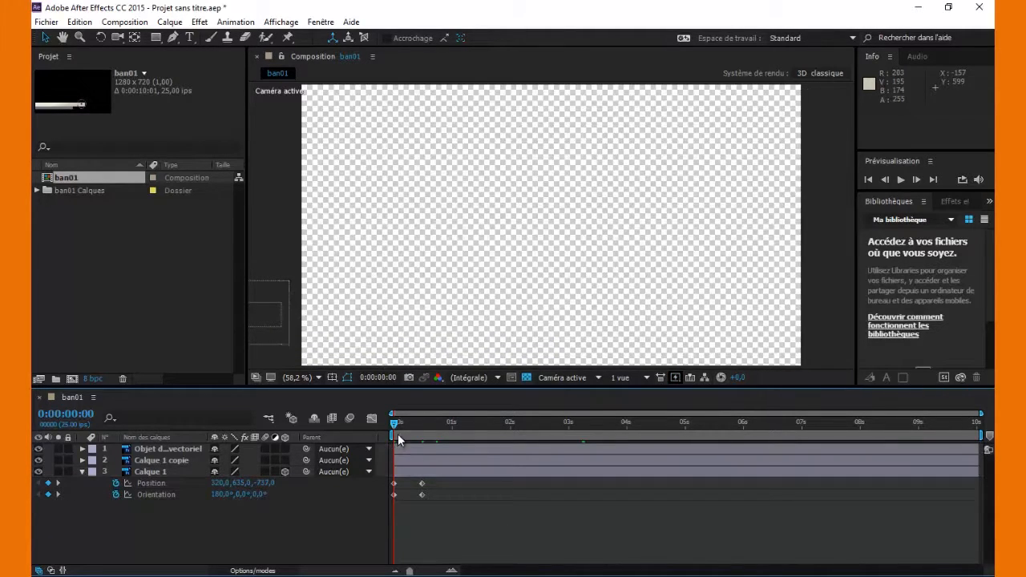
Copy Calque 1's Position and Orientation keyframes from 0:00:00:12 to 0:00:09:13
{"action": "left_click_drag", "start_coordinate": [393, 425], "coordinate": [949, 448]}
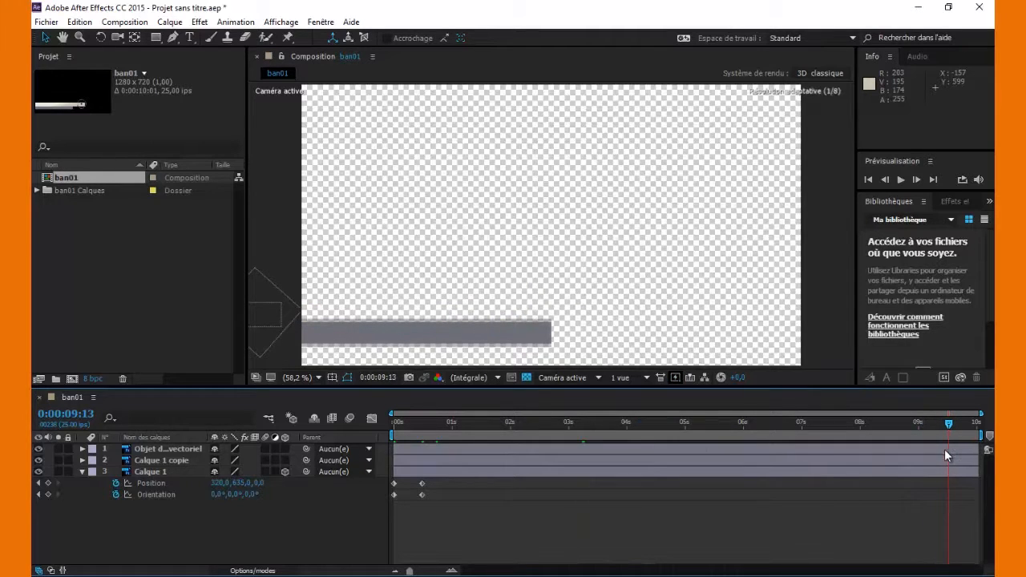
{"action": "left_click_drag", "start_coordinate": [420, 503], "coordinate": [432, 483]}
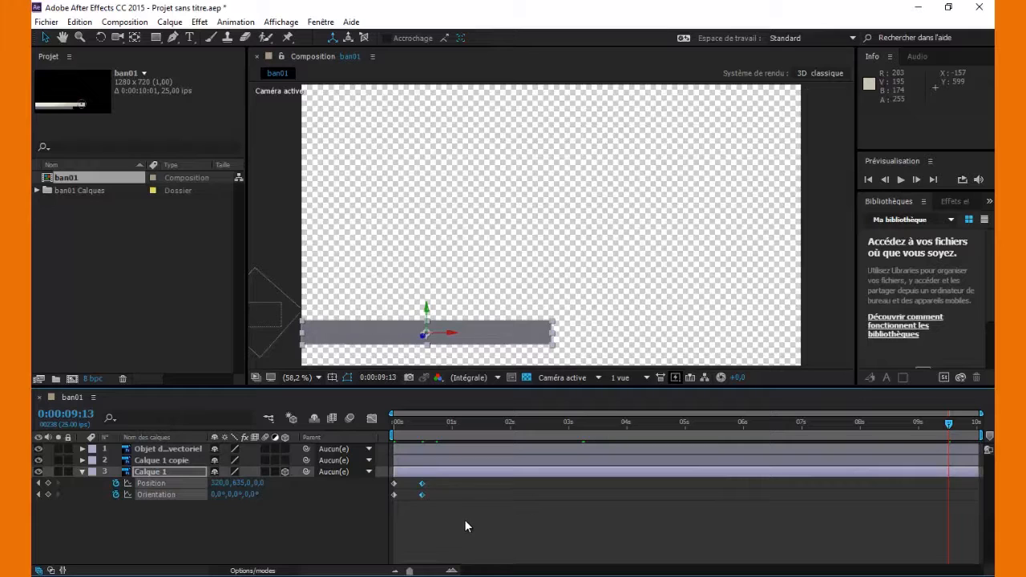
{"action": "key", "text": "ctrl+v"}
Copy Calque 1's starting Position and Orientation keyframes from 0:00:00:00 to 0:00:10:00
{"action": "left_click_drag", "start_coordinate": [398, 506], "coordinate": [391, 483]}
{"action": "key", "text": "ctrl+c"}
{"action": "left_click_drag", "start_coordinate": [956, 422], "coordinate": [977, 422]}
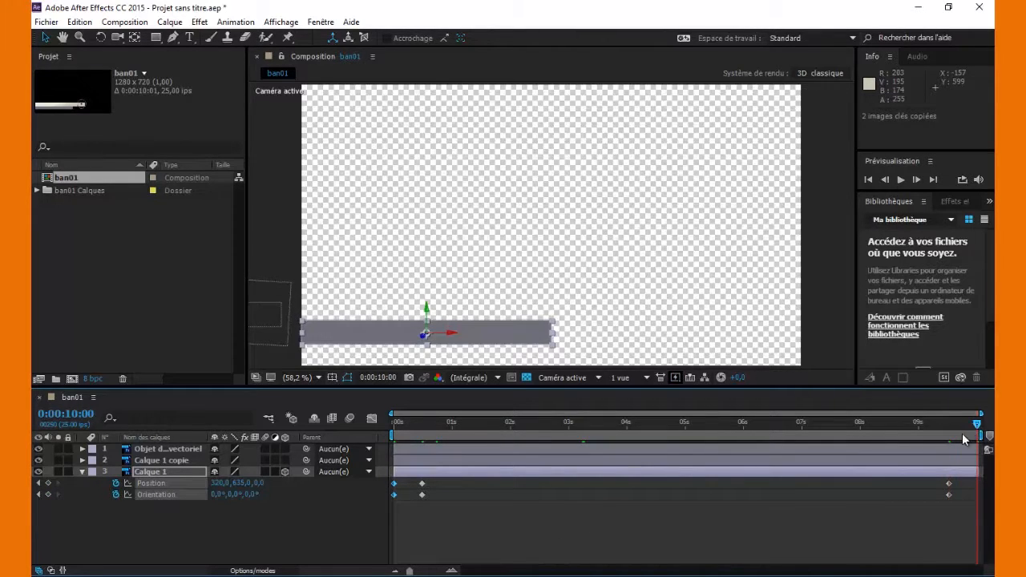
{"action": "key", "text": "ctrl+v"}
{"action": "left_click", "coordinate": [650, 528]}
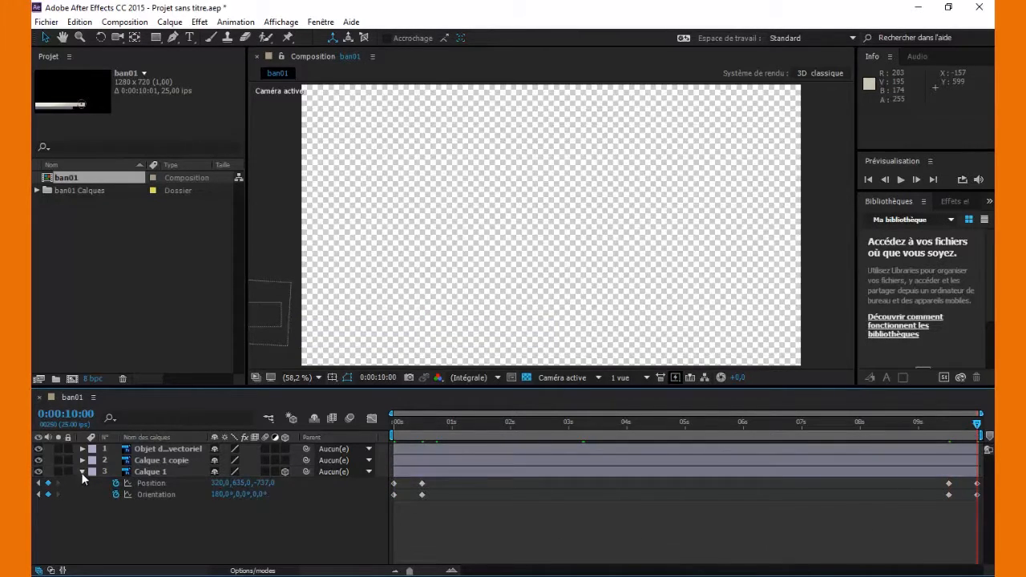
{"action": "left_click", "coordinate": [82, 472]}
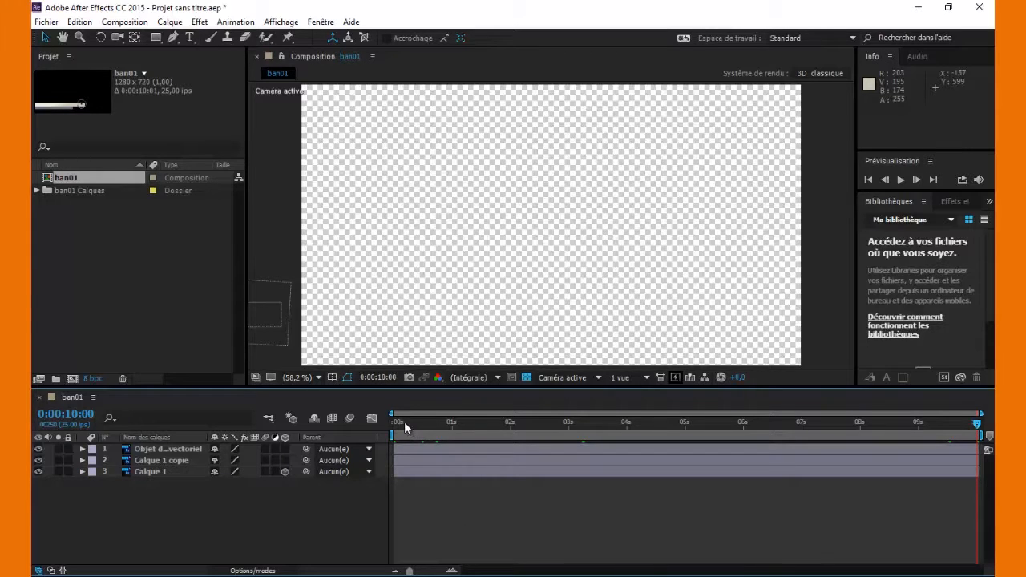
Enable motion blur for the composition and all three layers, and scrub through the whole animation
{"action": "left_click_drag", "start_coordinate": [405, 427], "coordinate": [987, 455]}
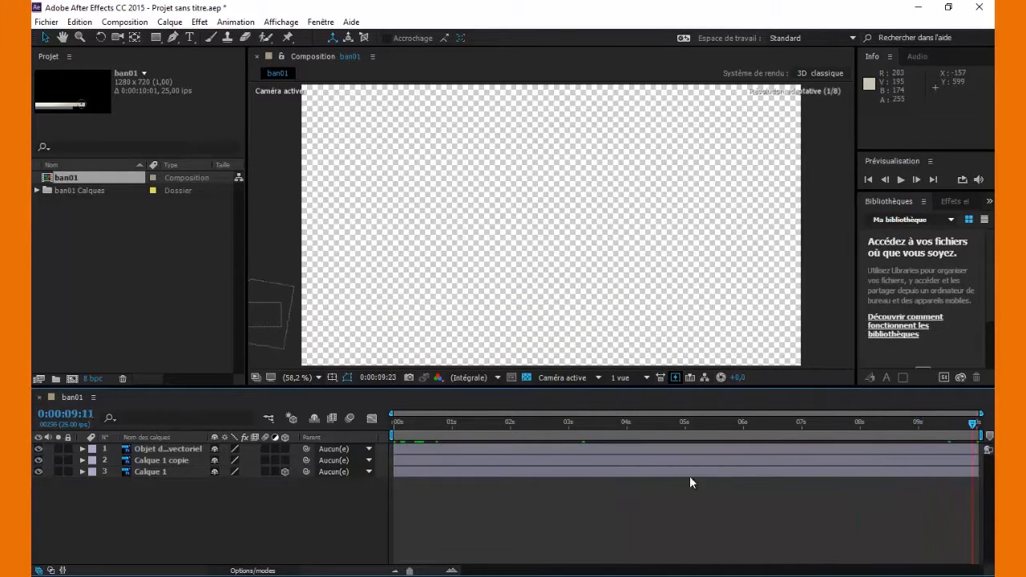
{"action": "key", "text": "Home"}
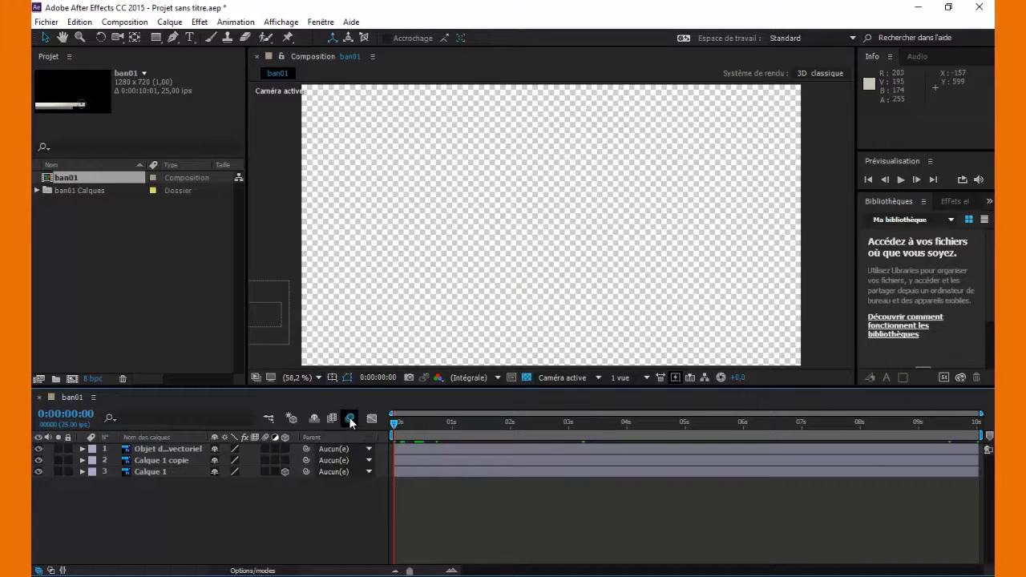
{"action": "left_click", "coordinate": [266, 449]}
{"action": "left_click_drag", "start_coordinate": [265, 460], "coordinate": [264, 472]}
{"action": "left_click_drag", "start_coordinate": [395, 423], "coordinate": [979, 430]}
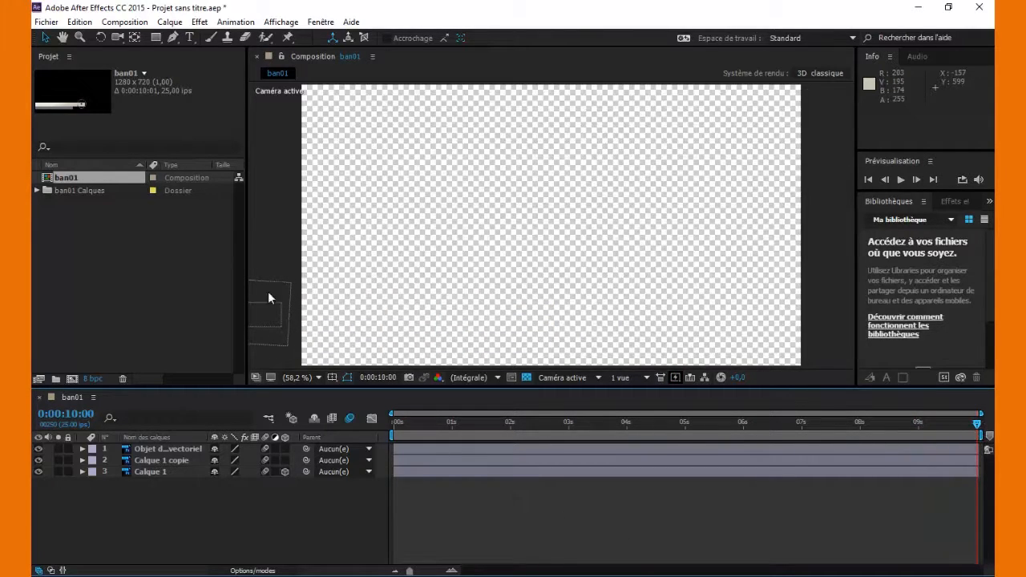
Save the project as banAnim in the tuto folder
{"action": "left_click", "coordinate": [46, 21]}
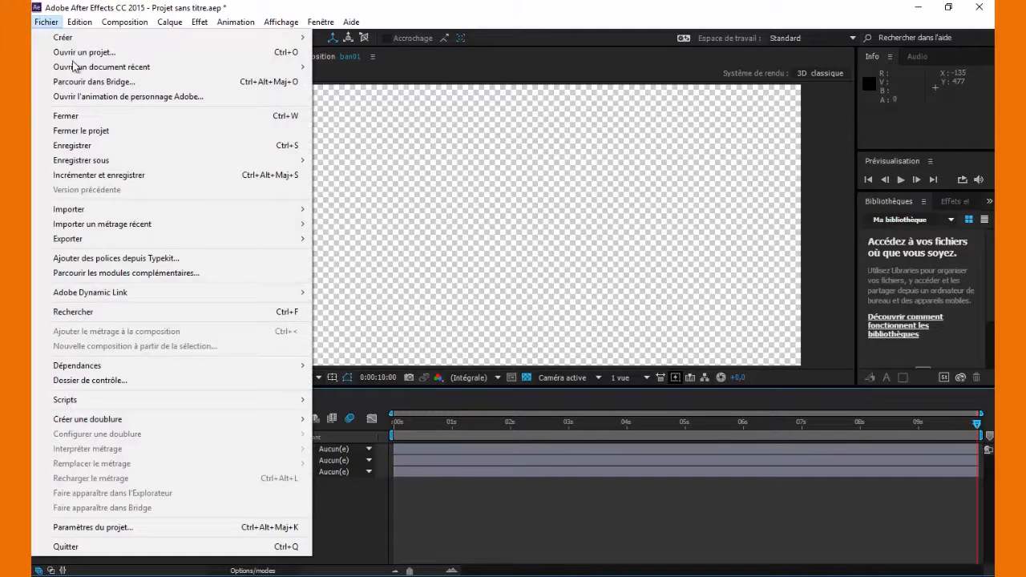
{"action": "left_click", "coordinate": [101, 145]}
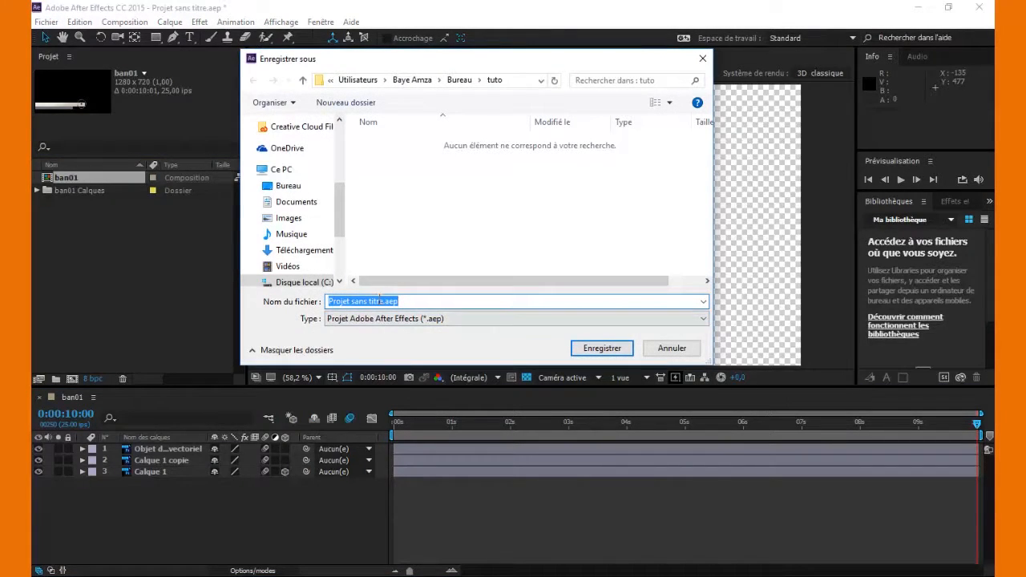
{"action": "type", "text": "banAnim"}
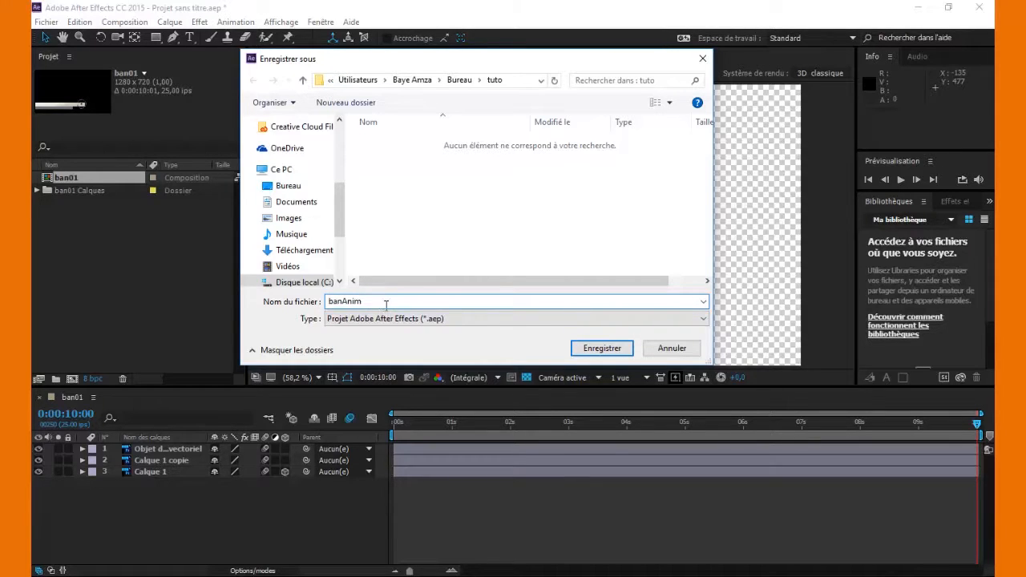
{"action": "left_click", "coordinate": [601, 347]}
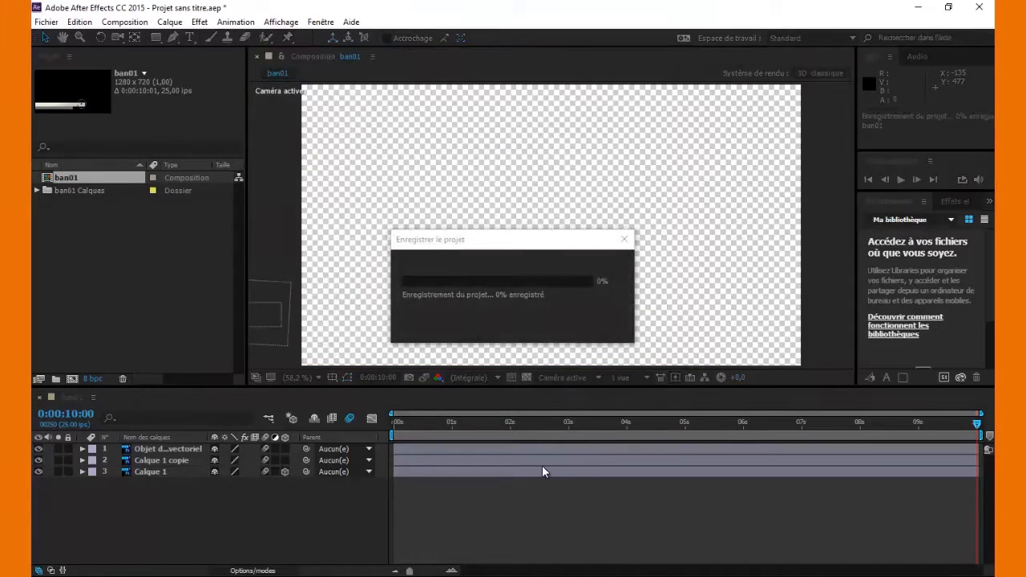